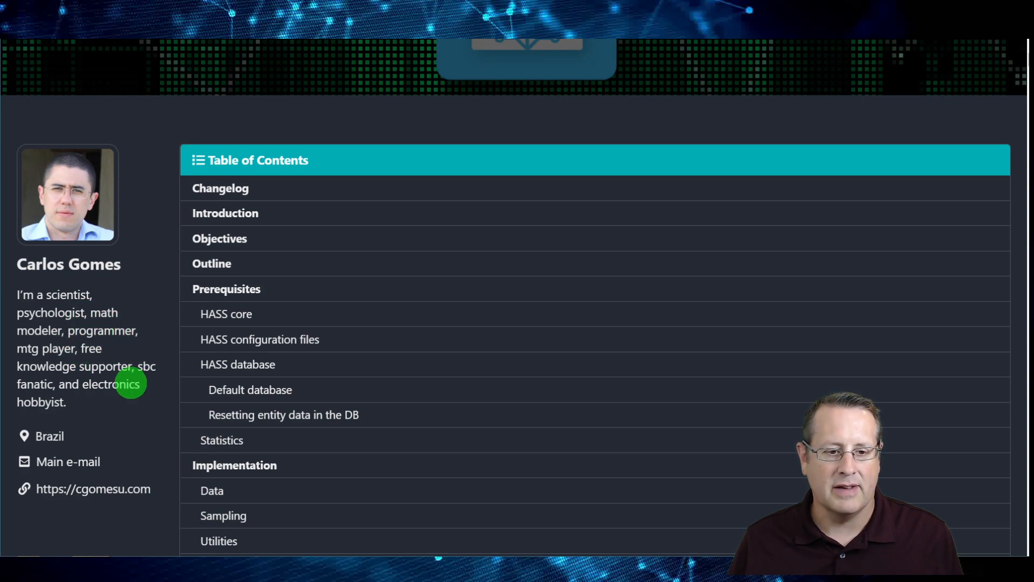
Read the article's table of contents, introduction with the temperature graph example, and objectives on Home Assistant analytical tools
scroll(129, 407, "up", 5)
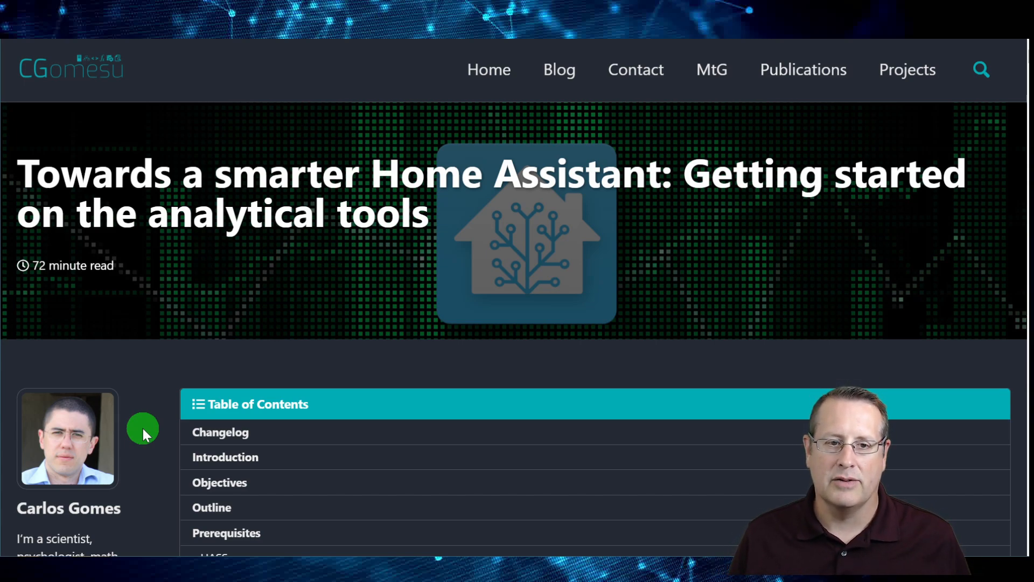
scroll(140, 462, "down", 2)
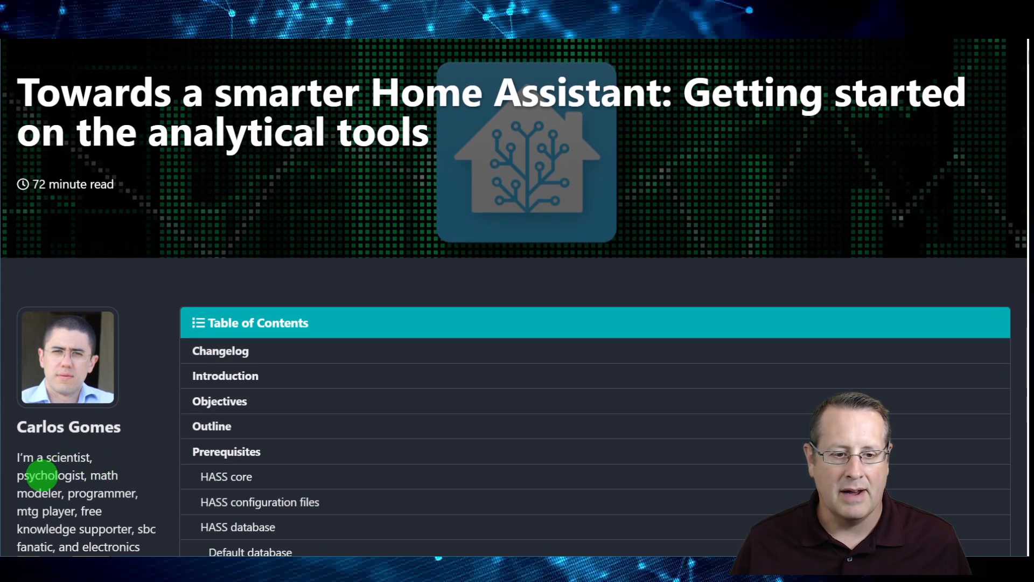
scroll(141, 489, "down", 2)
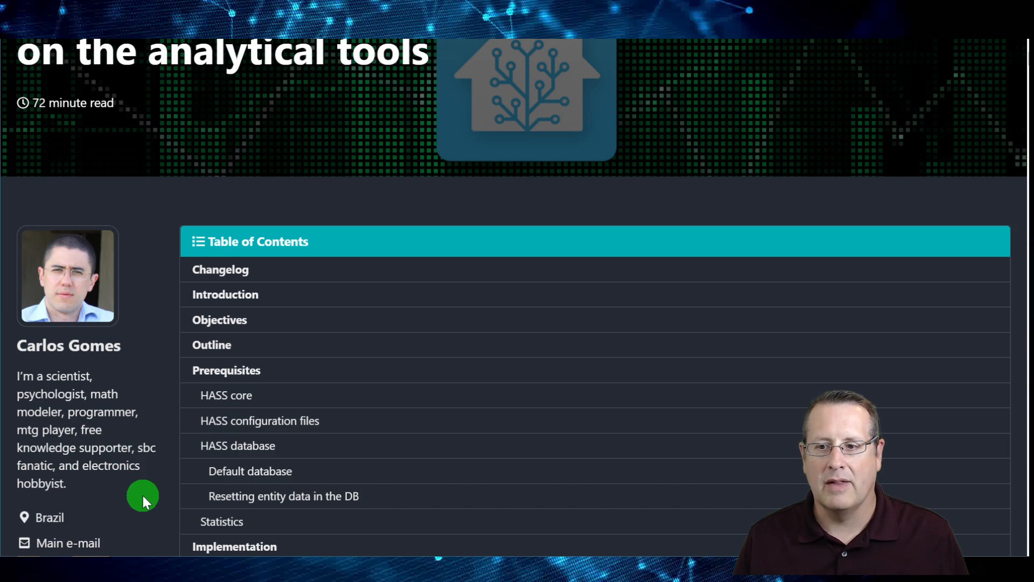
scroll(299, 421, "down", 10)
scroll(298, 422, "down", 6)
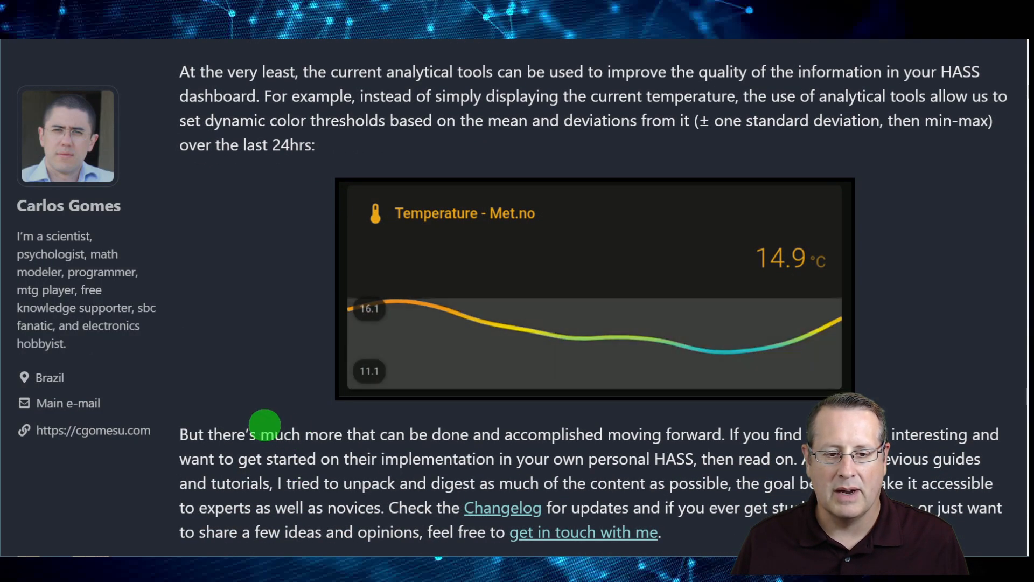
scroll(273, 423, "down", 8)
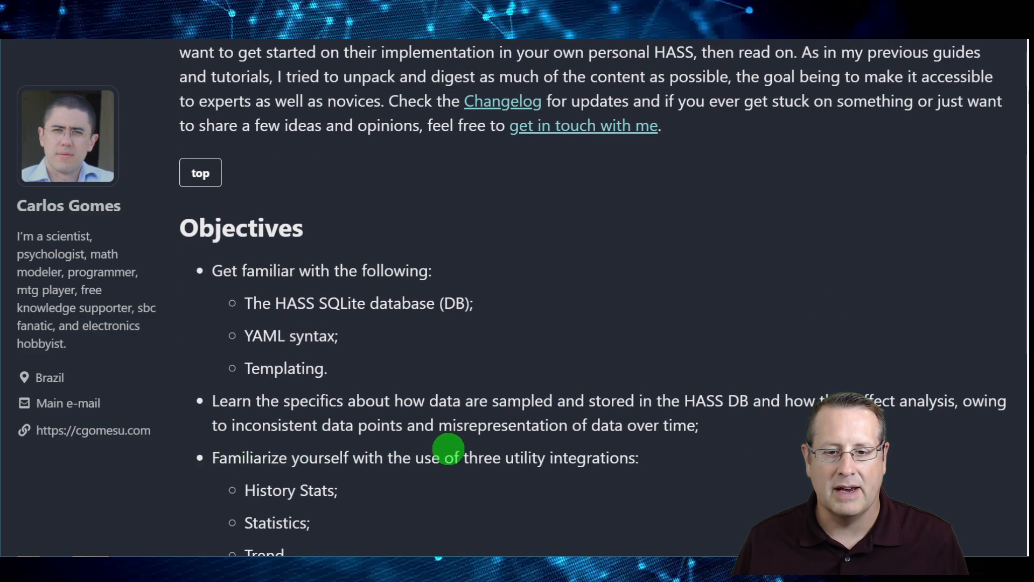
scroll(408, 446, "down", 2)
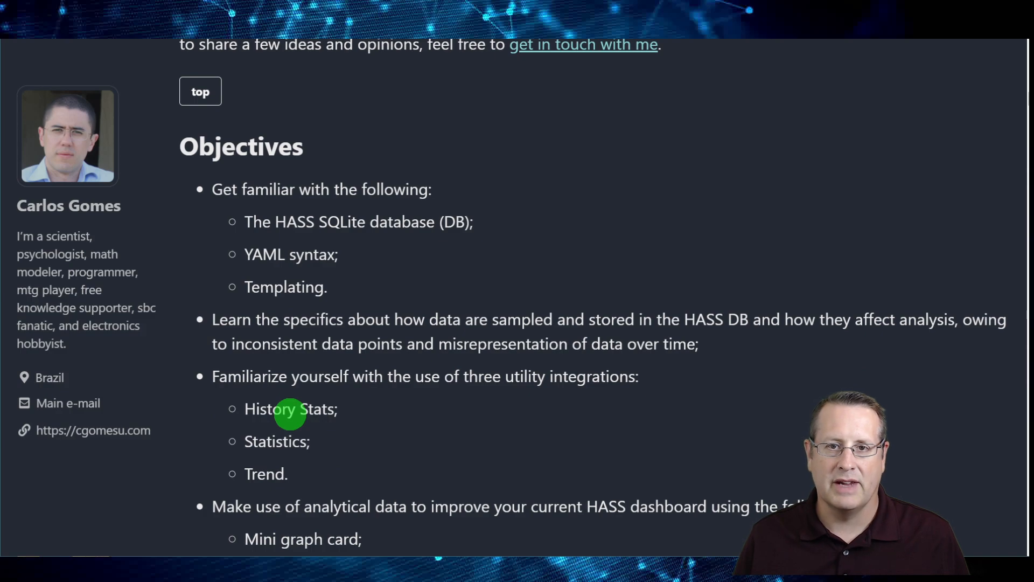
scroll(420, 394, "up", 9)
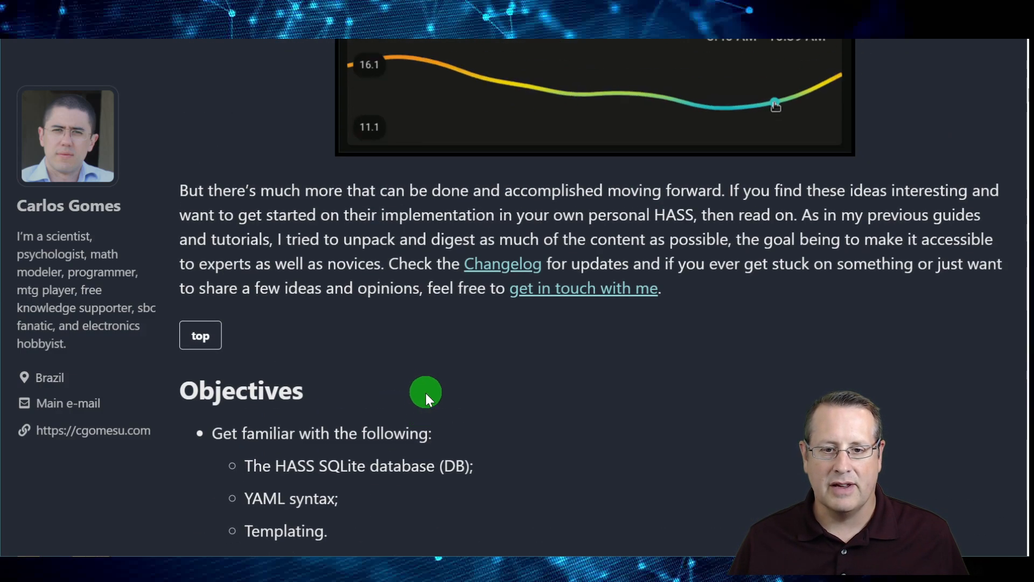
scroll(270, 308, "down", 5)
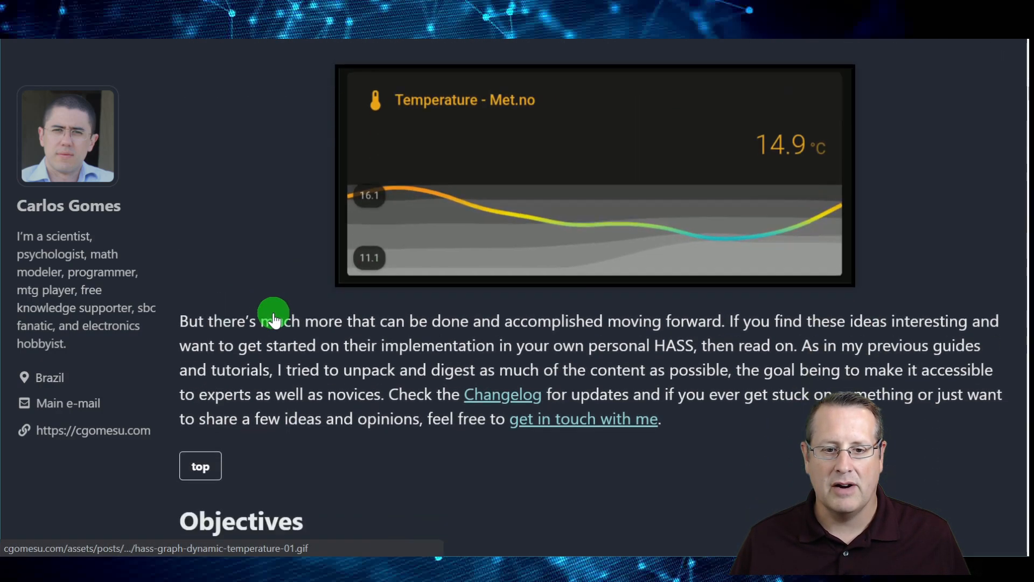
scroll(377, 350, "up", 1)
scroll(225, 309, "up", 2)
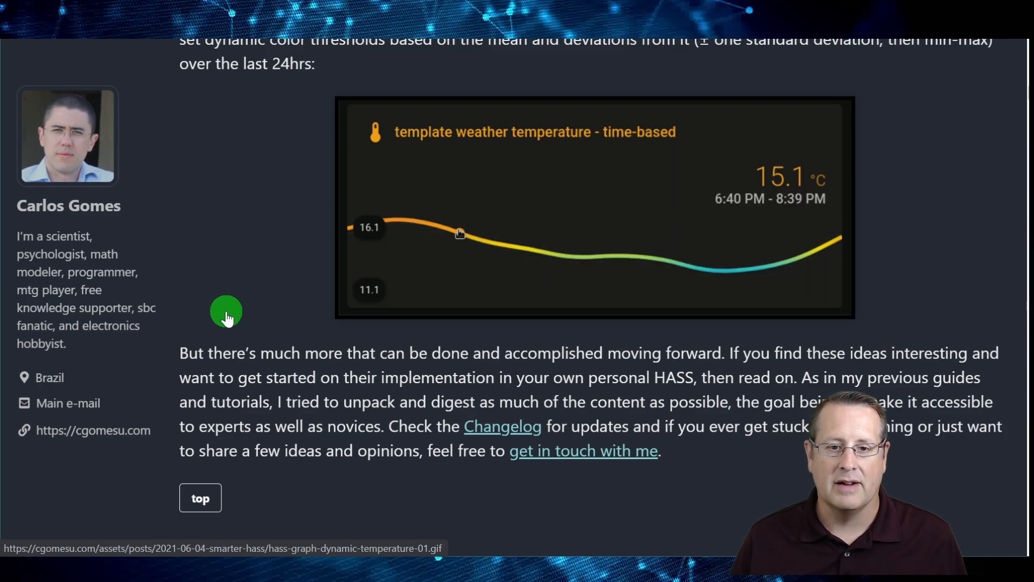
scroll(323, 382, "down", 2)
scroll(470, 426, "down", 4)
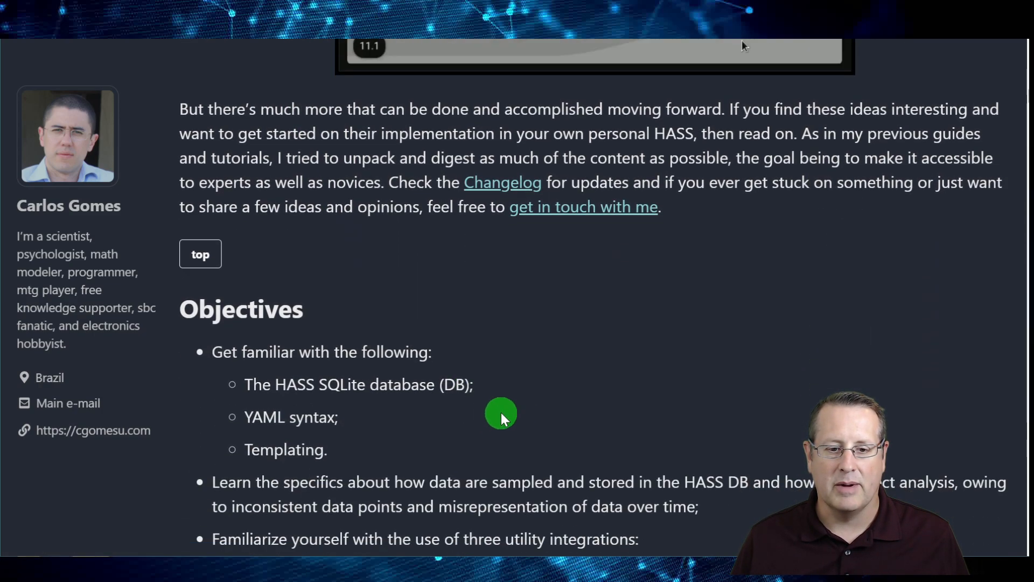
scroll(519, 386, "down", 2)
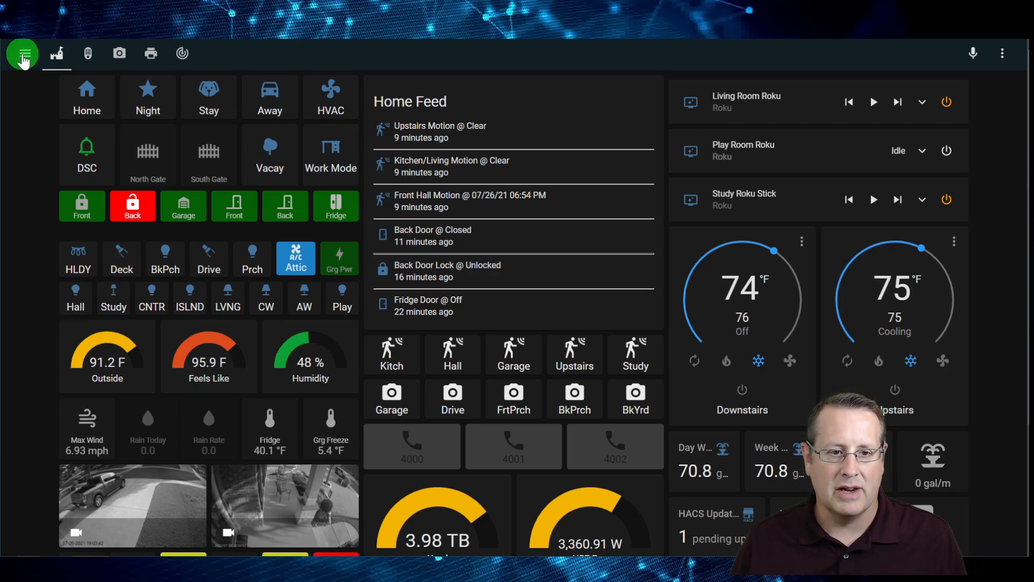
Open Grafana from Home Assistant and display the starred Power New dashboard
left_click(25, 53)
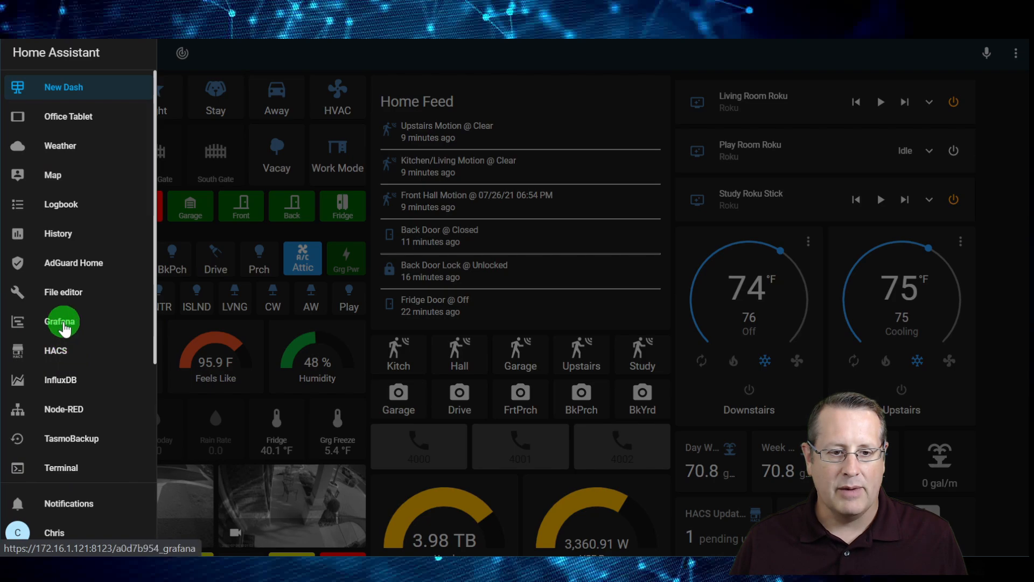
left_click(62, 322)
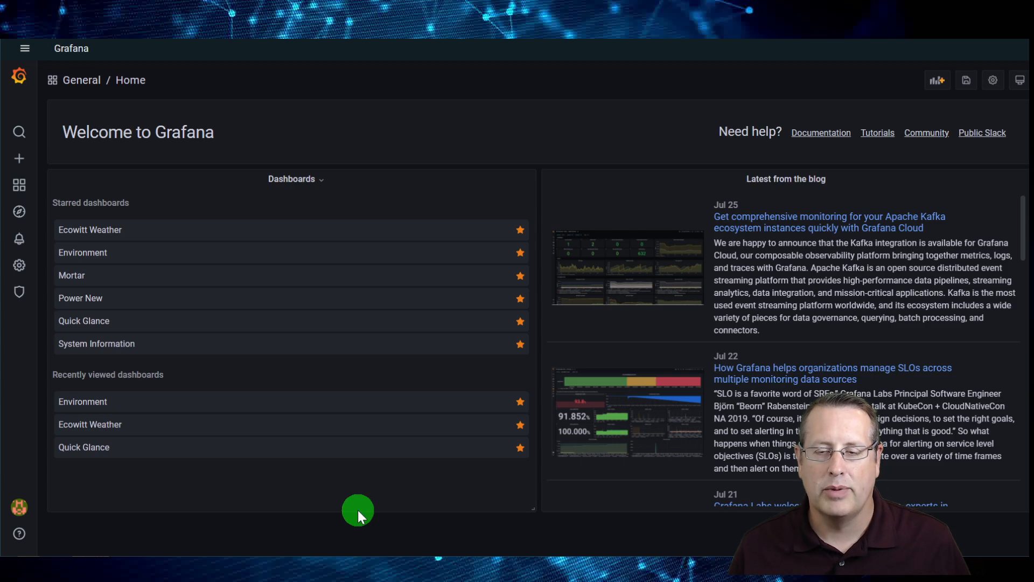
left_click(145, 296)
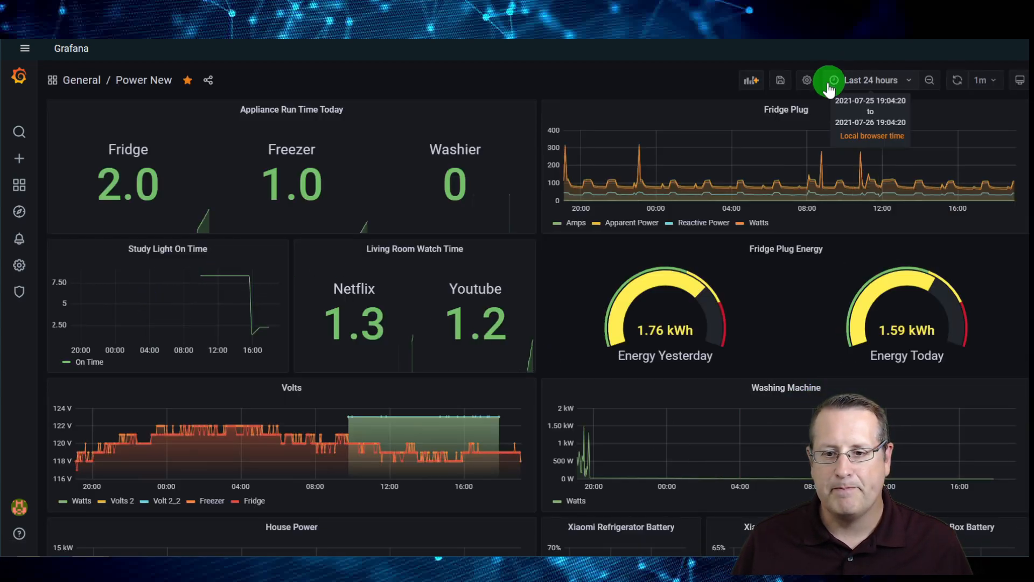
Set the Power New dashboard's time range to Last 2 days and enlarge the page
left_click(896, 79)
left_click(824, 291)
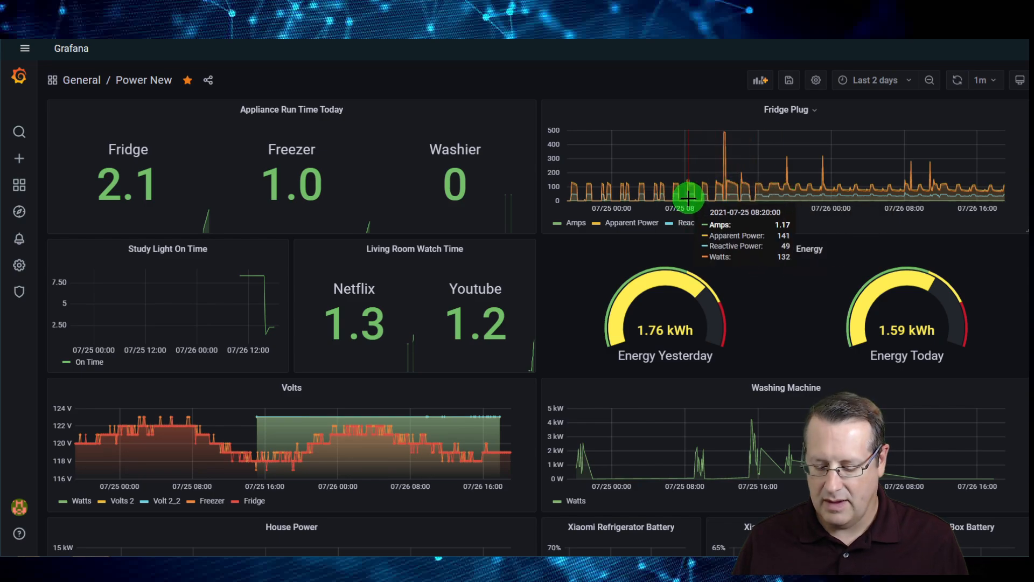
key("ctrl+plus")
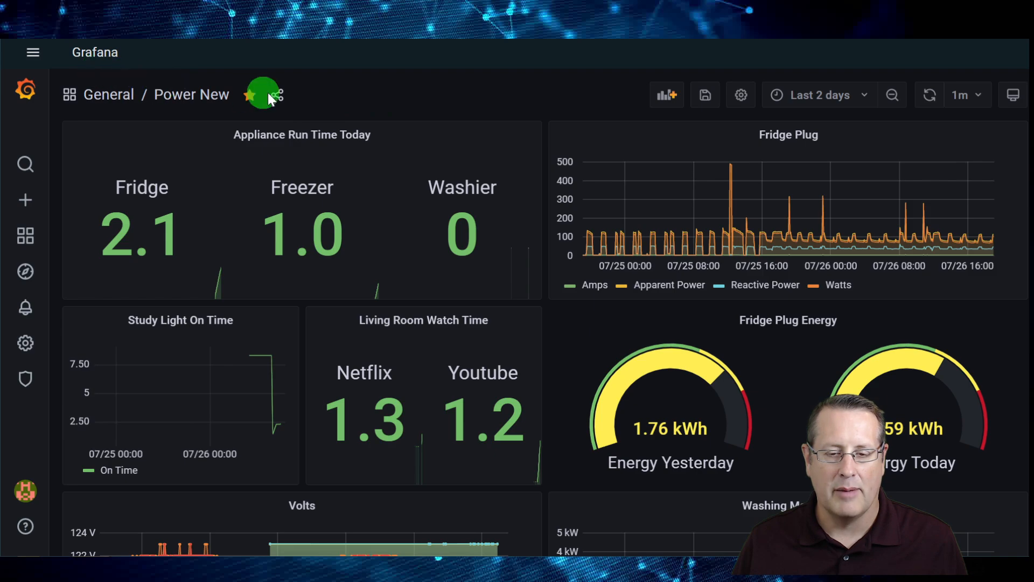
Return to the New Dash dashboard in Home Assistant and adjust the page zoom
left_click(32, 52)
left_click(92, 103)
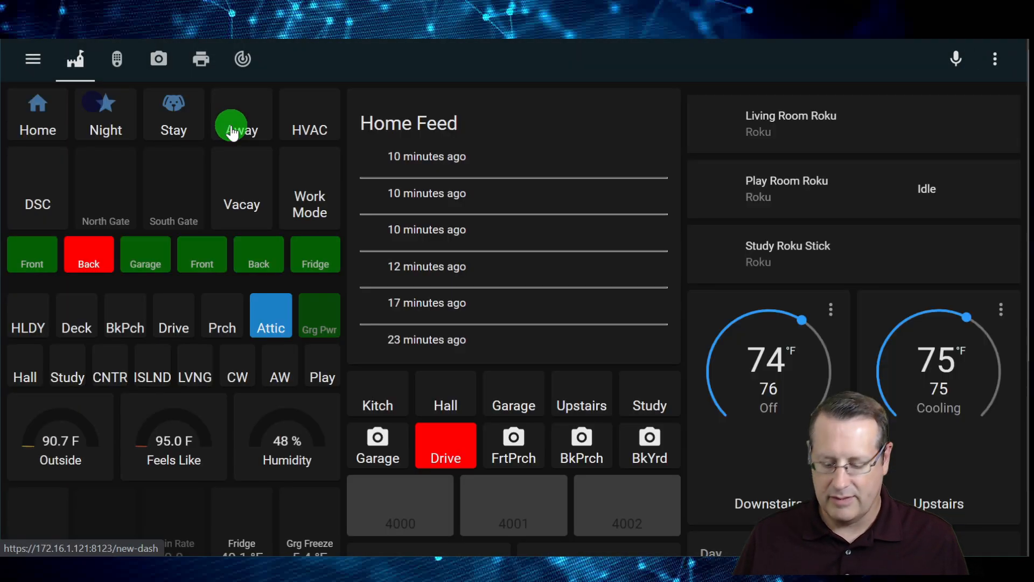
key("ctrl+minus")
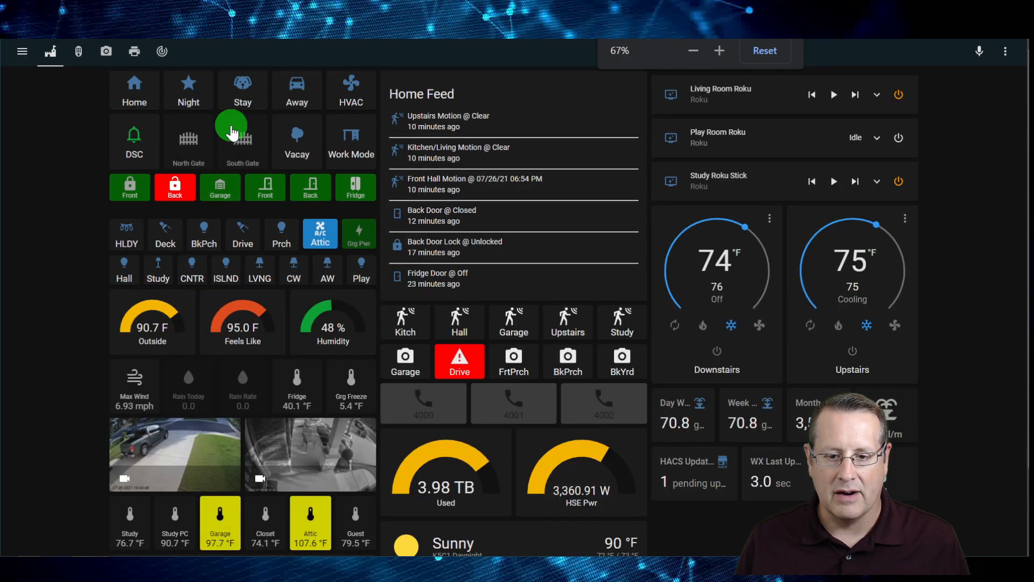
key("ctrl+plus")
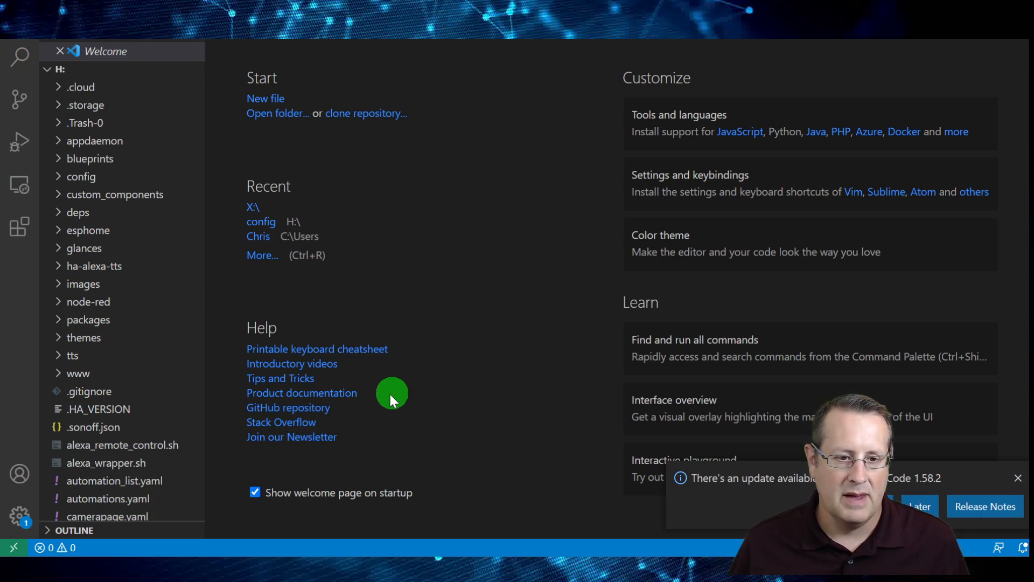
Look through the Home Assistant files in Visual Studio Code for configuration.yaml and sensors.yaml
scroll(104, 334, "down", 5)
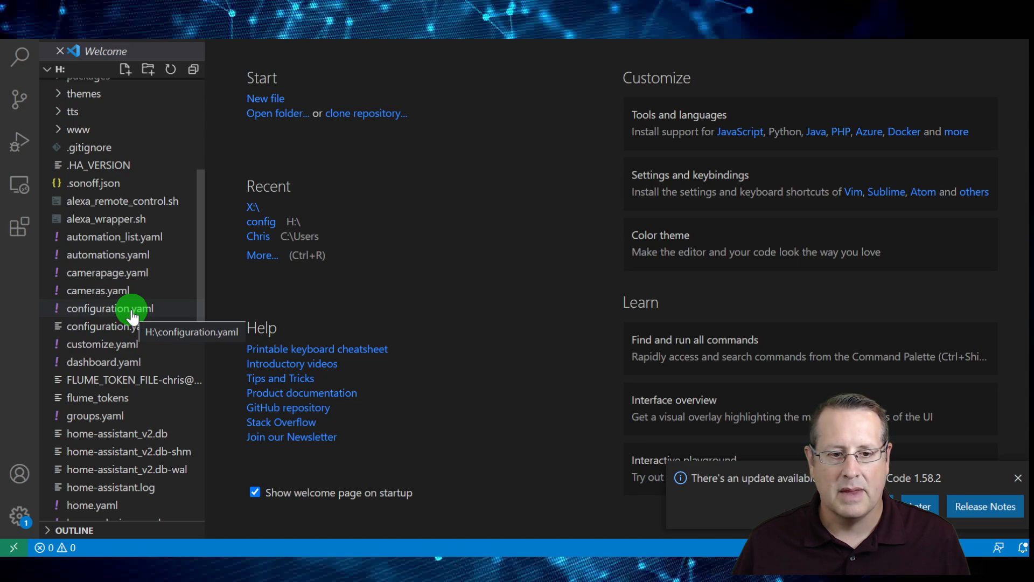
scroll(132, 312, "down", 3)
scroll(127, 404, "down", 3)
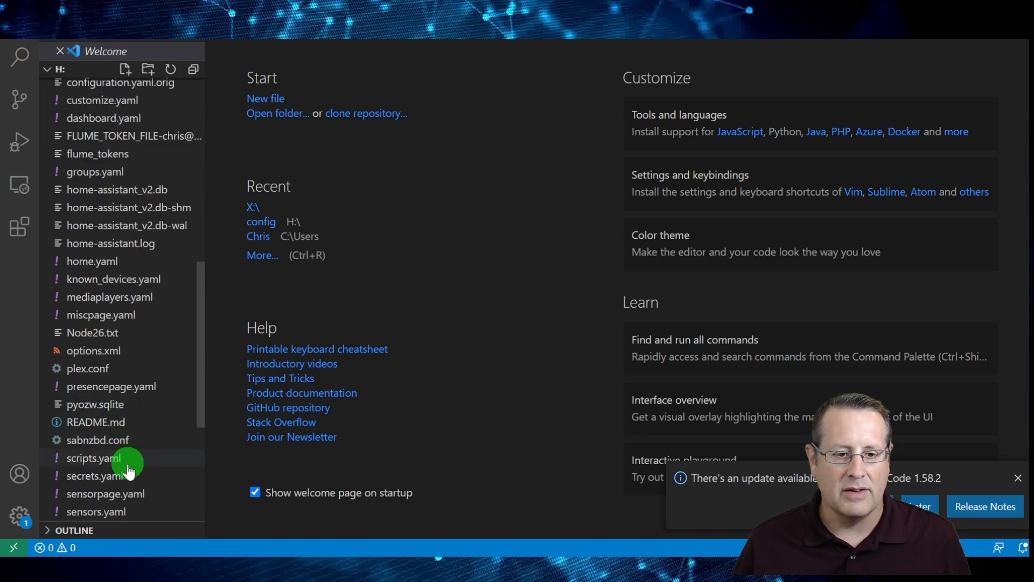
scroll(111, 488, "down", 2)
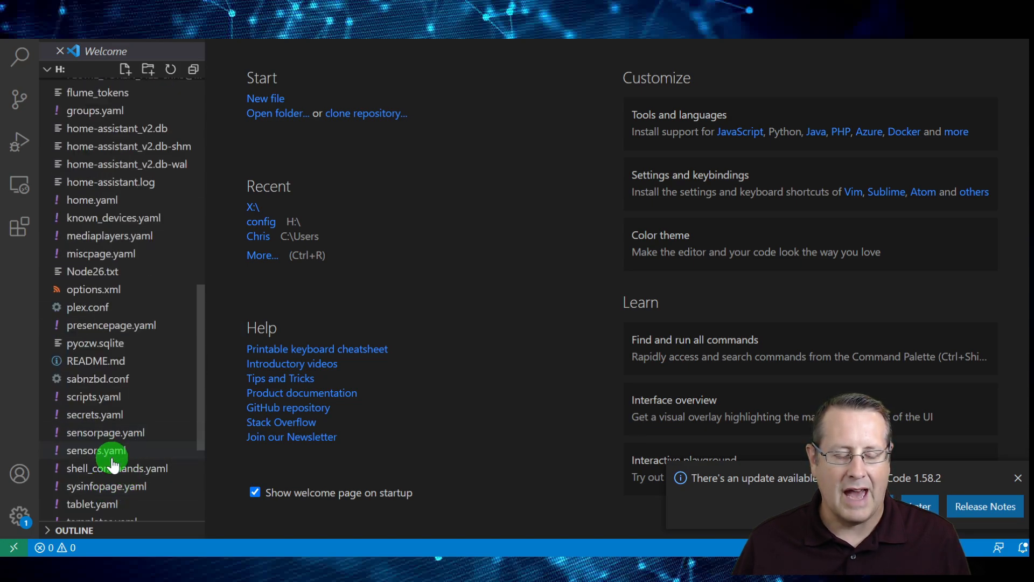
scroll(113, 466, "down", 2)
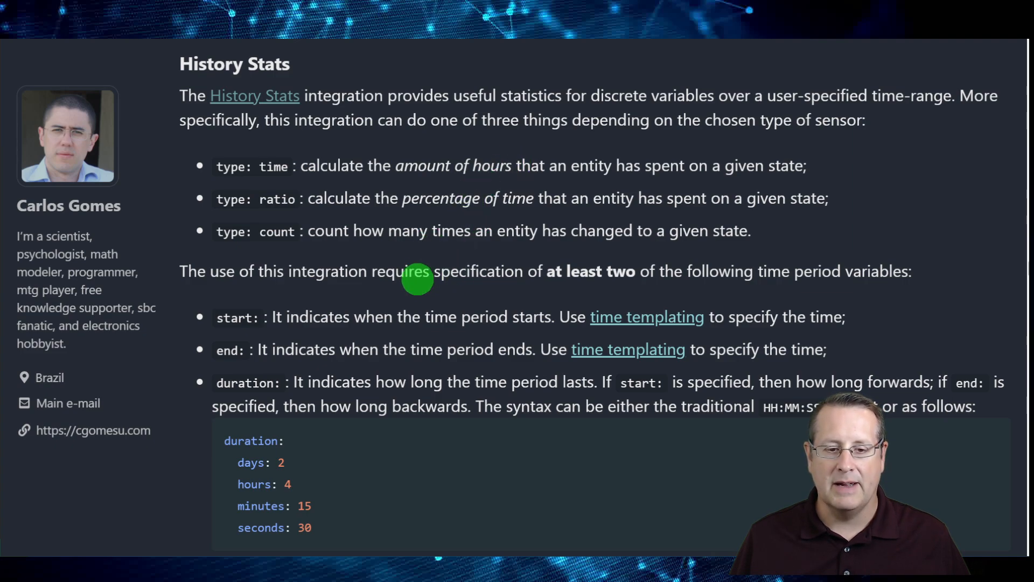
Read the article's History Stats section on time period variables and the usage examples for sensors.yaml
scroll(417, 279, "down", 1)
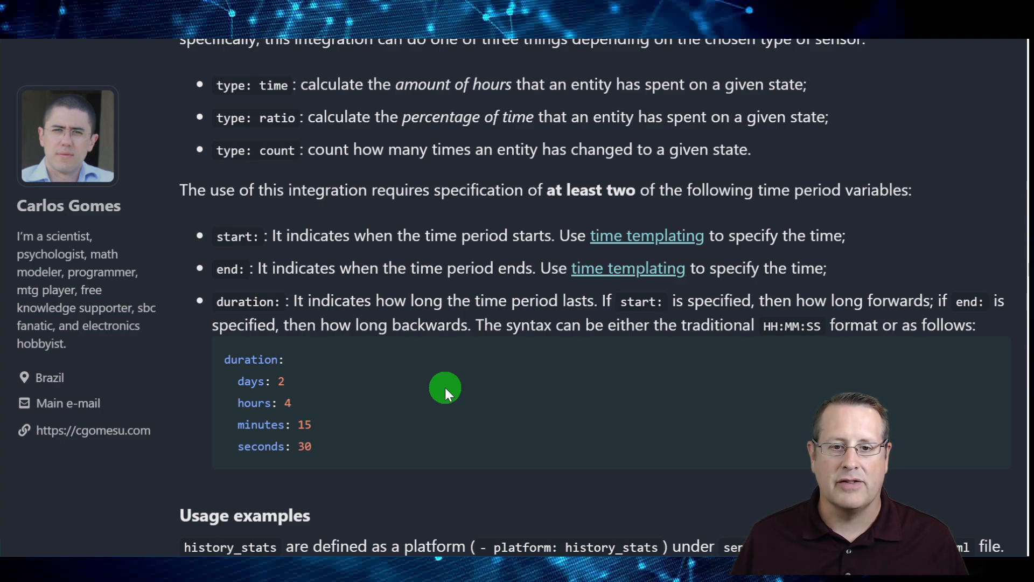
scroll(426, 347, "down", 3)
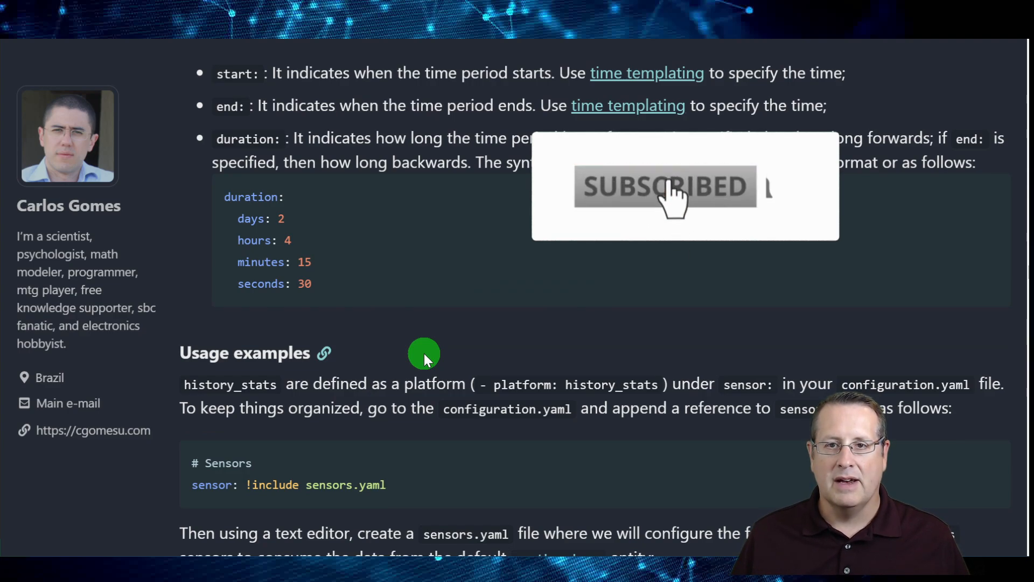
scroll(426, 351, "down", 5)
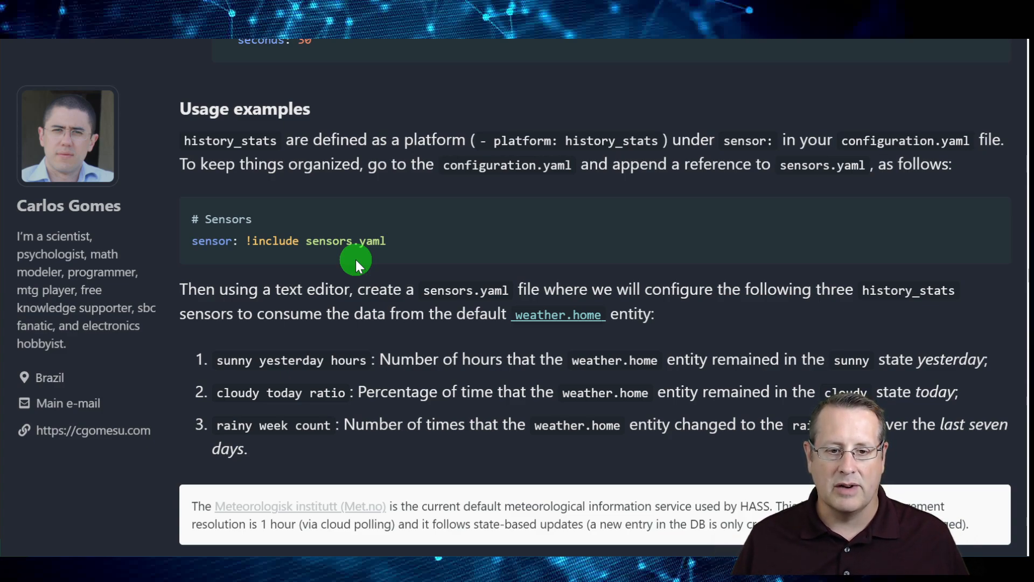
scroll(396, 292, "down", 1)
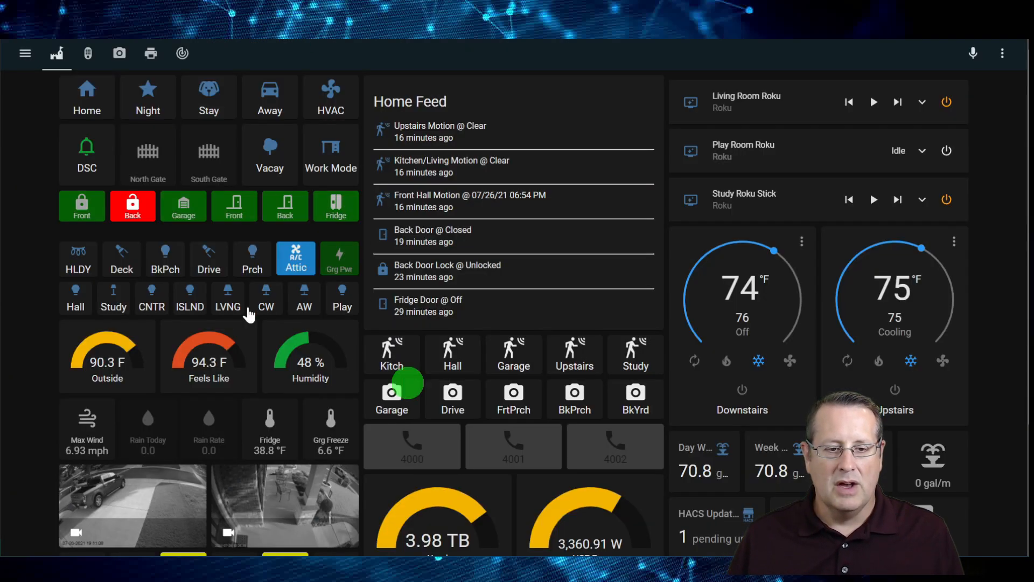
Switch to Visual Studio Code and open sensors.yaml from the H: folder
key("alt+Tab")
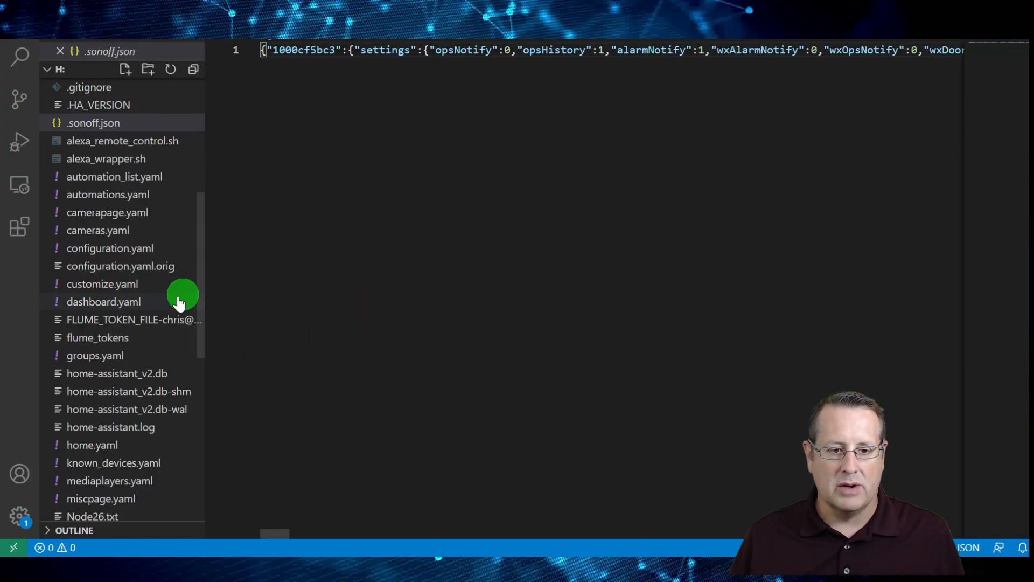
scroll(138, 300, "down", 3)
scroll(149, 342, "down", 1)
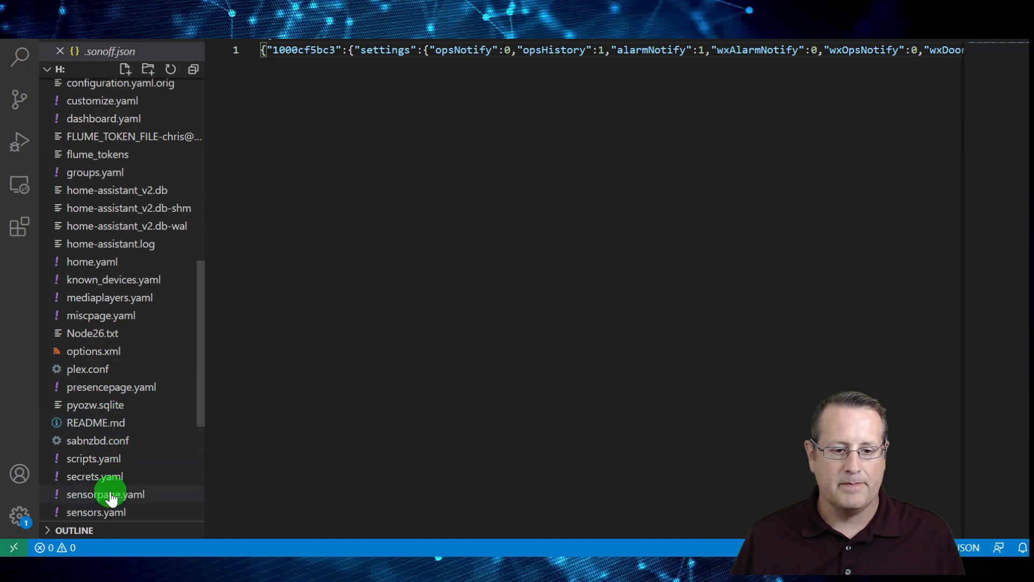
scroll(111, 498, "down", 1)
left_click(119, 456)
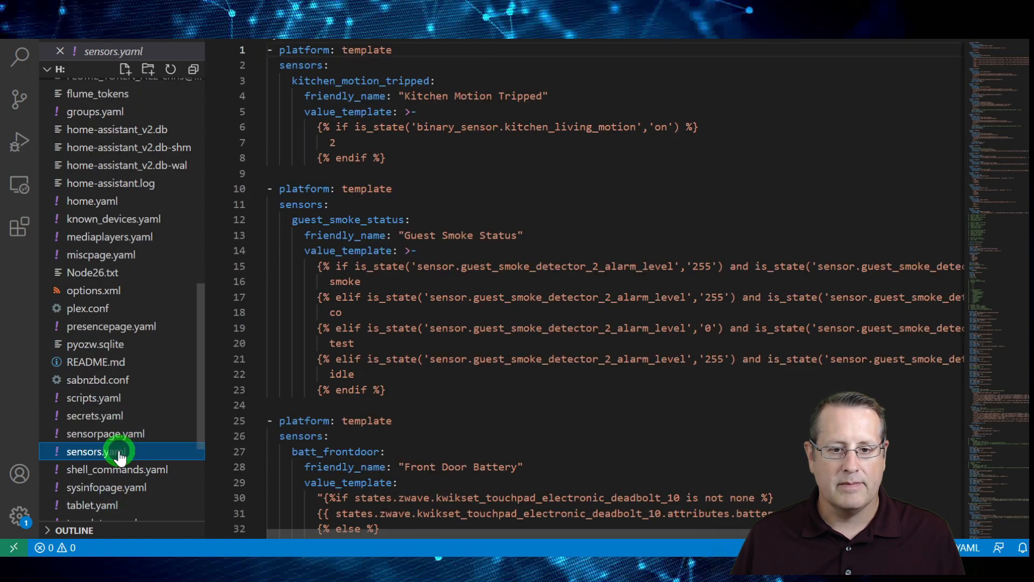
Review the STATISTICS ENTRIES section of sensors.yaml, covering the fridge and freezer template sensors and all the history_stats entries
scroll(686, 388, "up", 8)
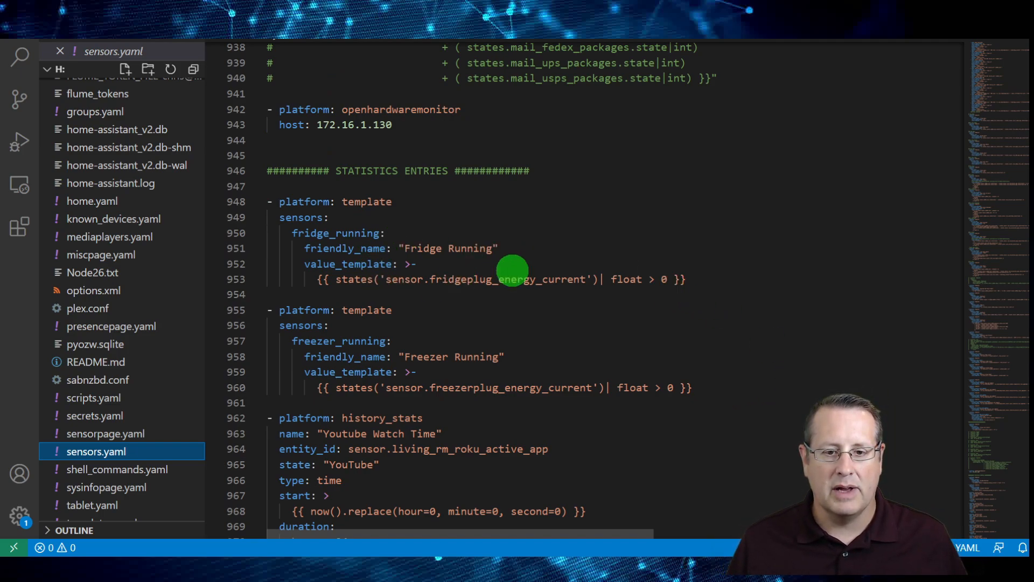
scroll(774, 330, "down", 1)
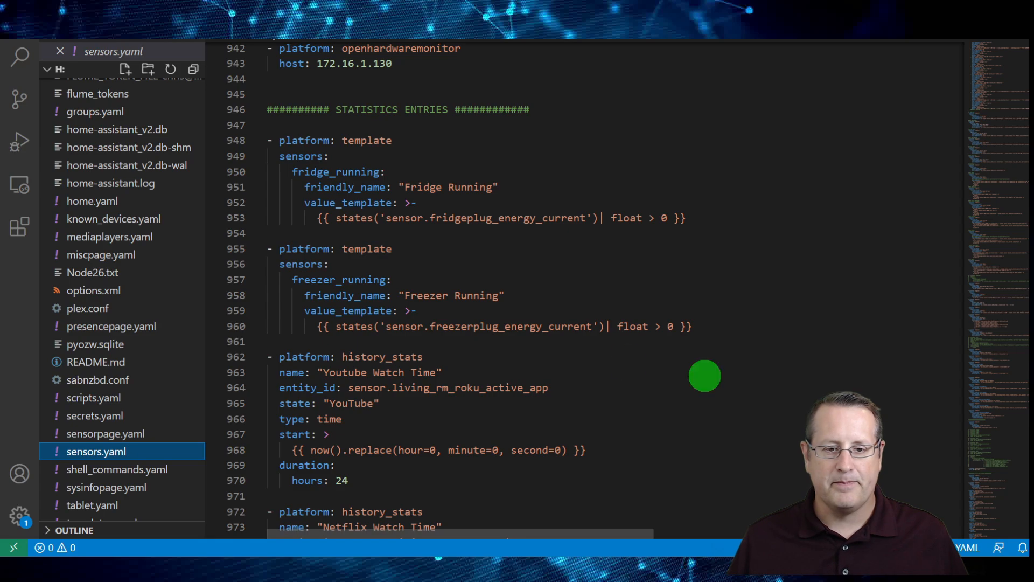
scroll(674, 380, "down", 2)
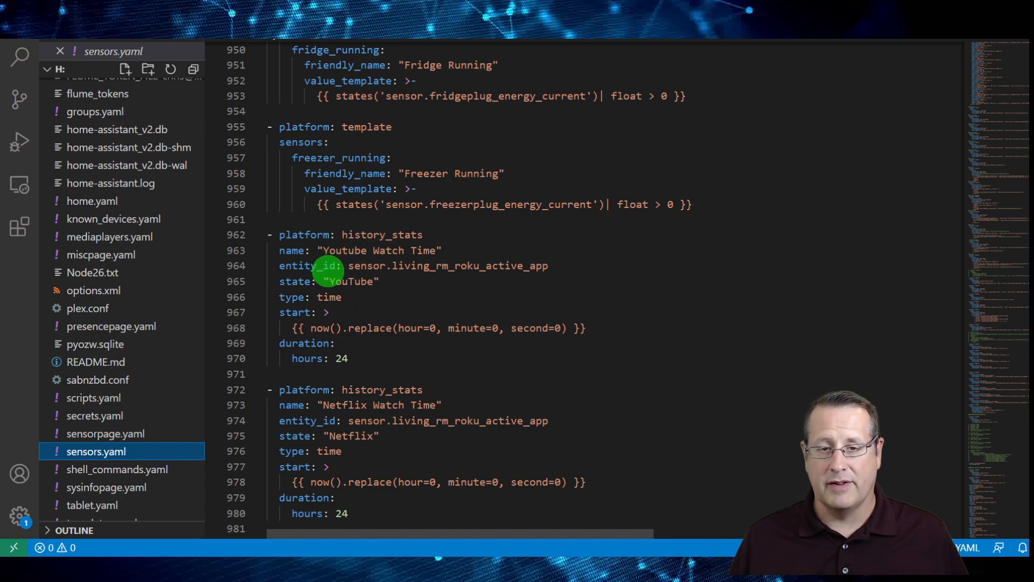
scroll(632, 395, "down", 2)
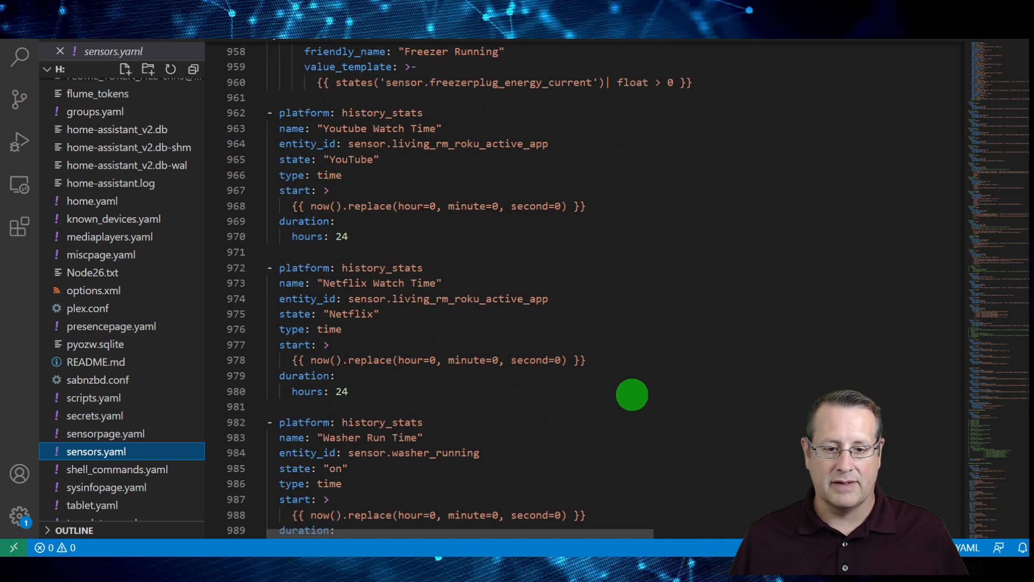
scroll(731, 383, "down", 1)
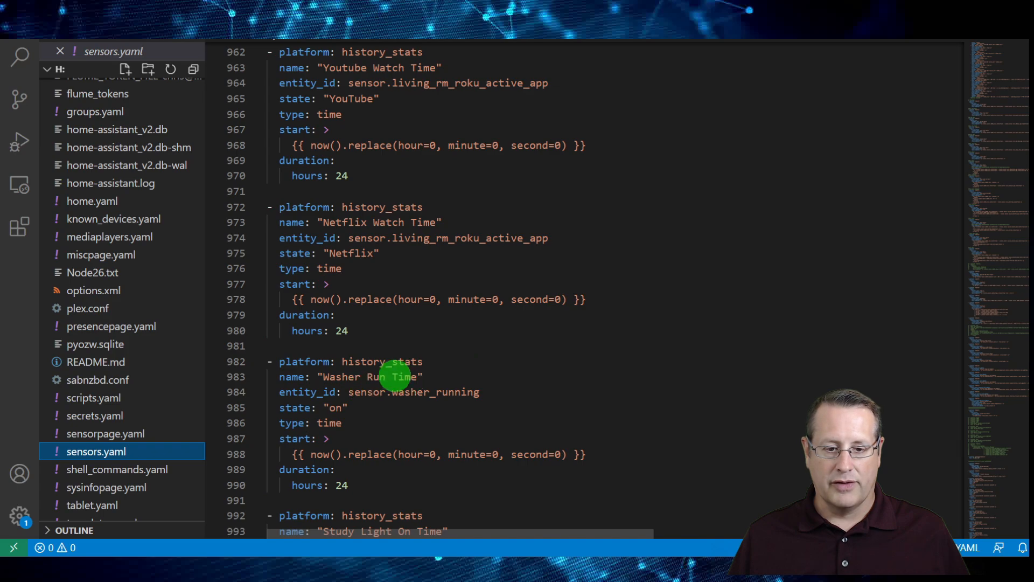
scroll(400, 376, "down", 6)
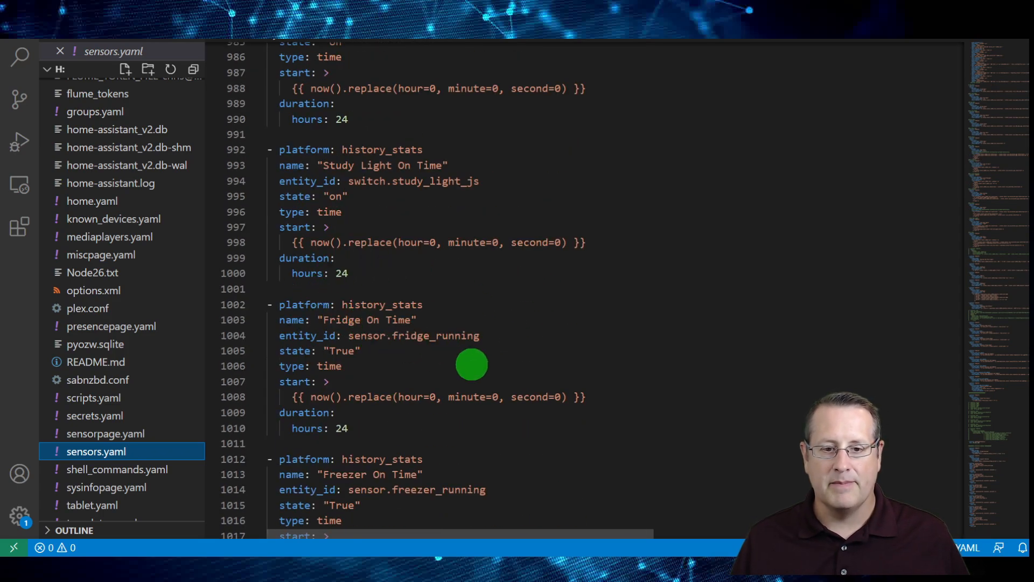
scroll(472, 365, "down", 2)
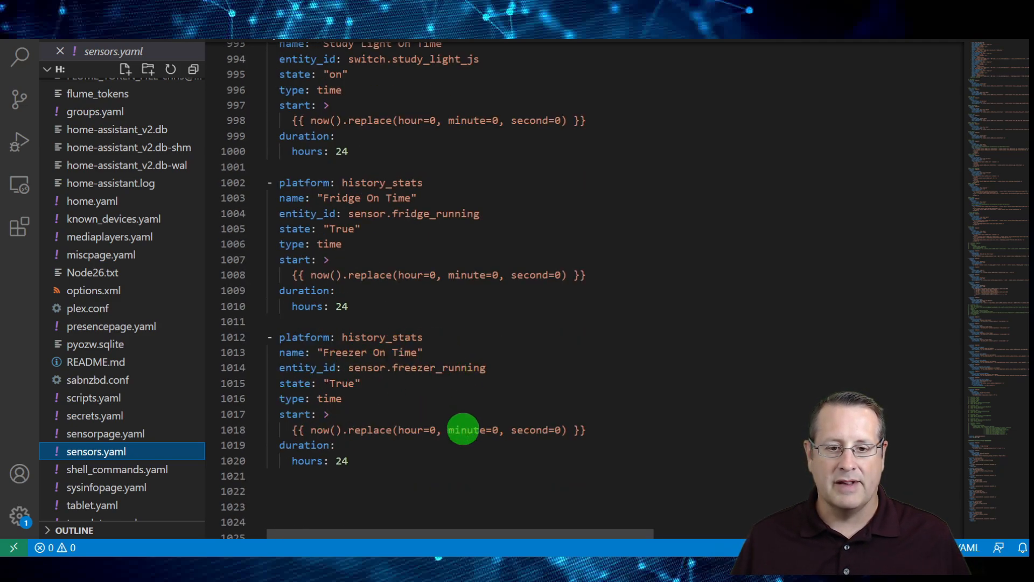
scroll(463, 425, "up", 4)
scroll(463, 429, "up", 9)
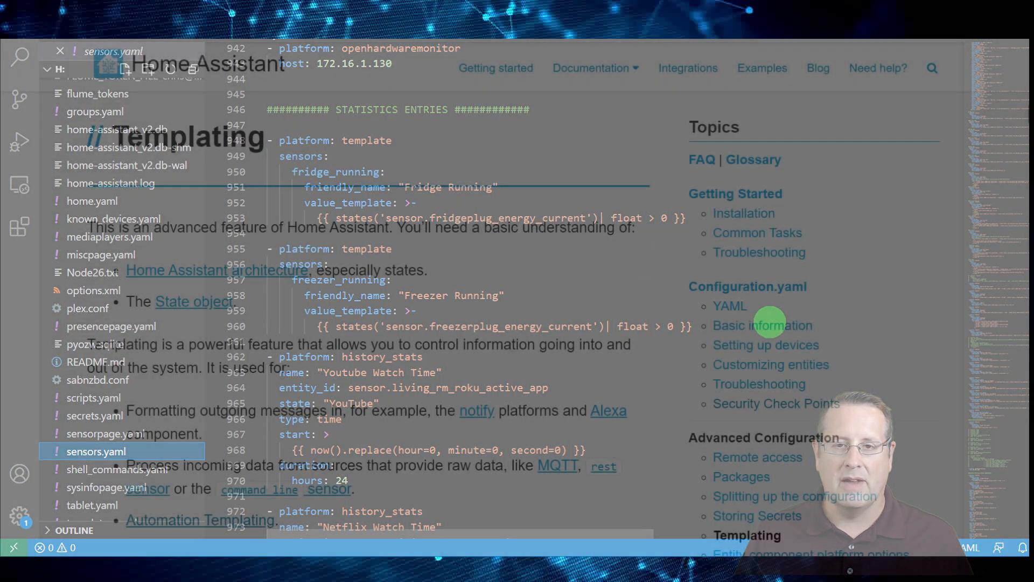
Read the Home Assistant Templating documentation through the template extensions, states and attributes sections
scroll(366, 297, "down", 12)
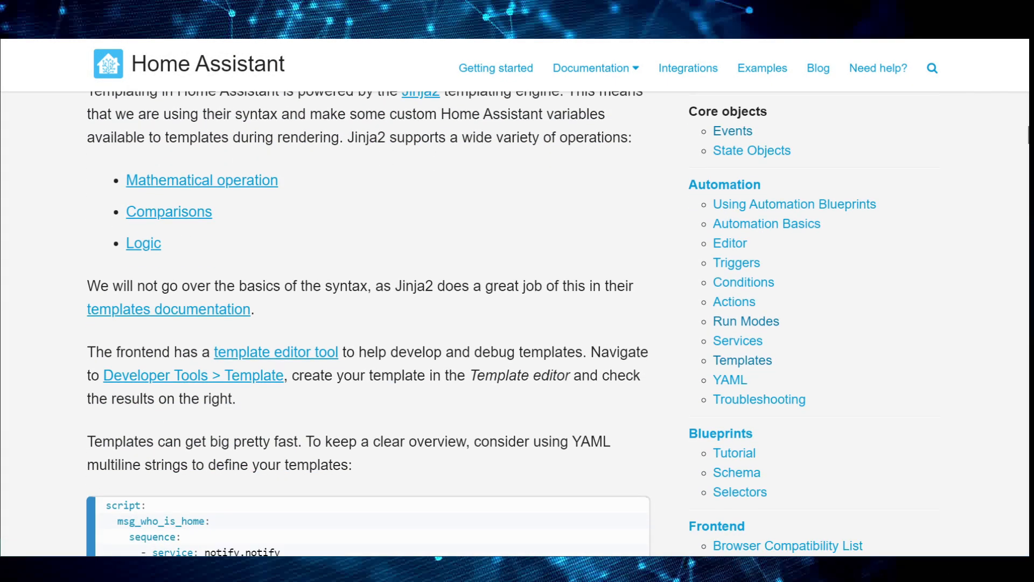
scroll(367, 296, "down", 15)
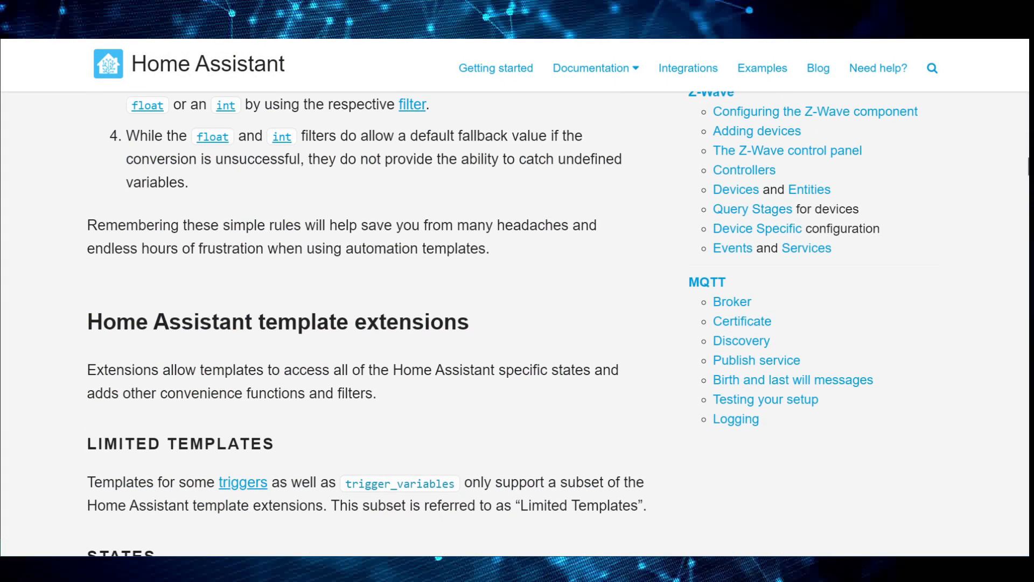
scroll(367, 296, "down", 17)
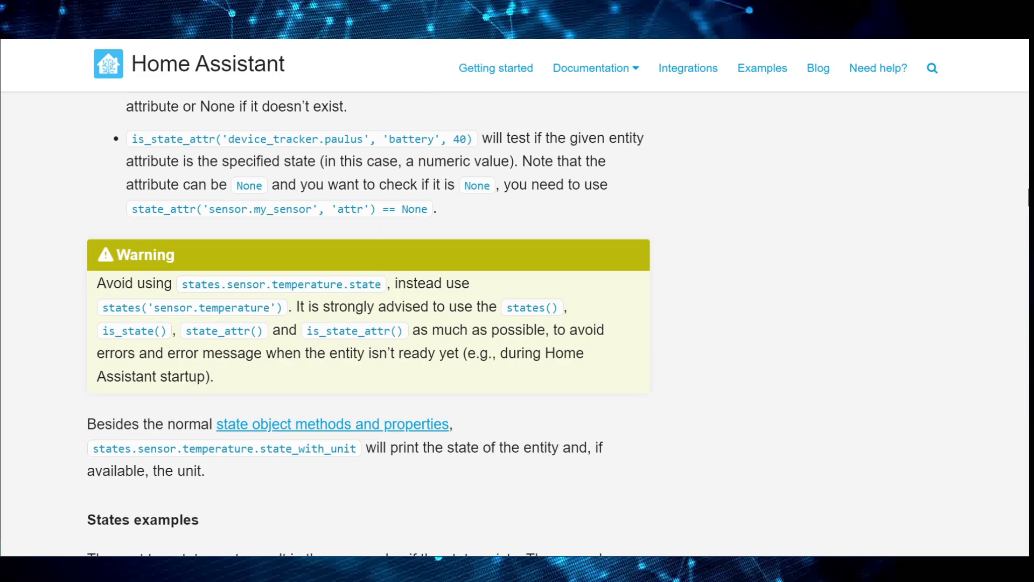
scroll(366, 297, "down", 15)
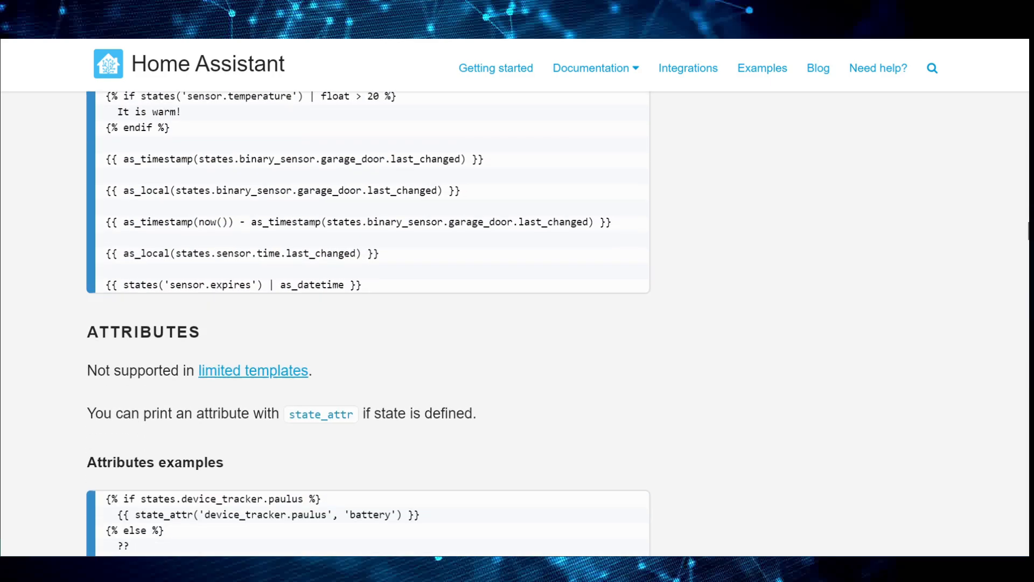
scroll(367, 296, "down", 6)
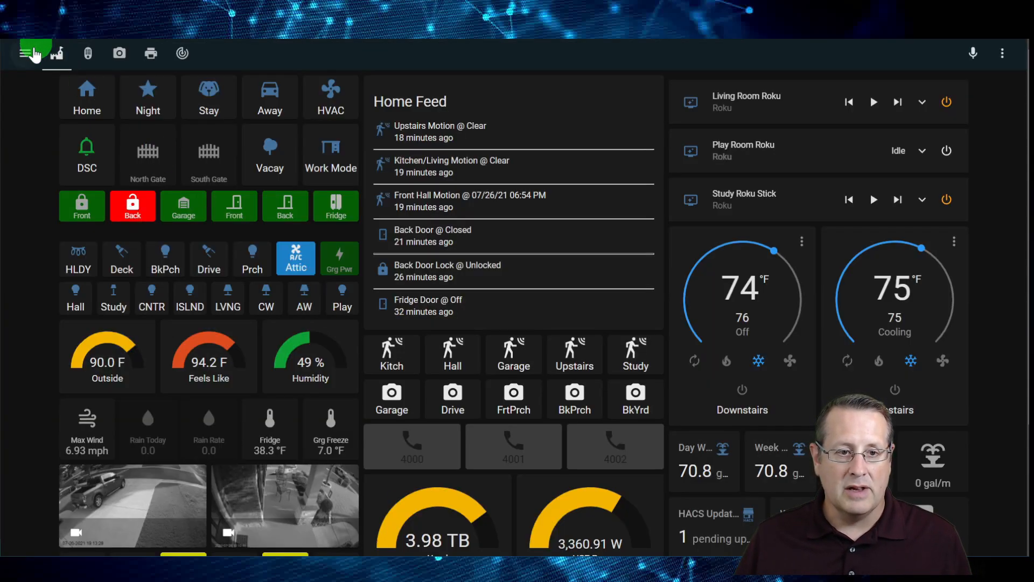
Switch to Home Assistant and filter the entity states in Developer Tools by fridgeplug_ener to inspect the fridge plug's energy sensors
left_click(28, 52)
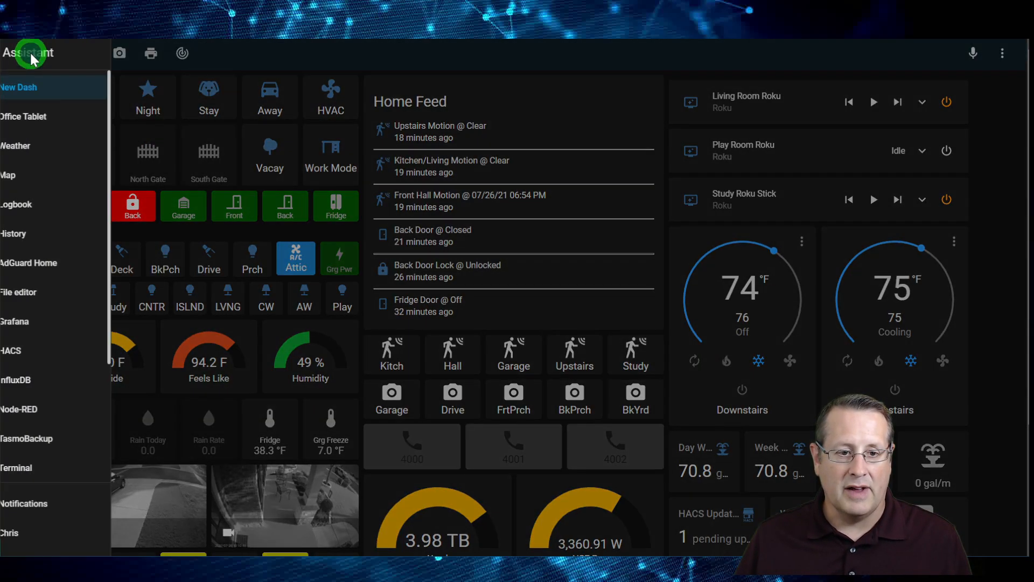
scroll(78, 410, "down", 3)
left_click(76, 399)
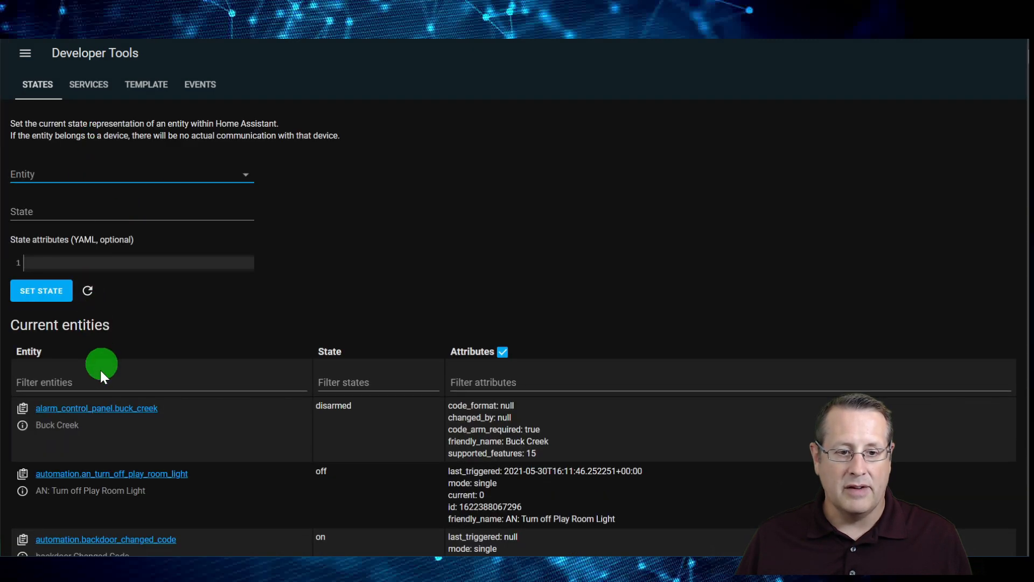
left_click(95, 378)
type("fridgeplug_ener")
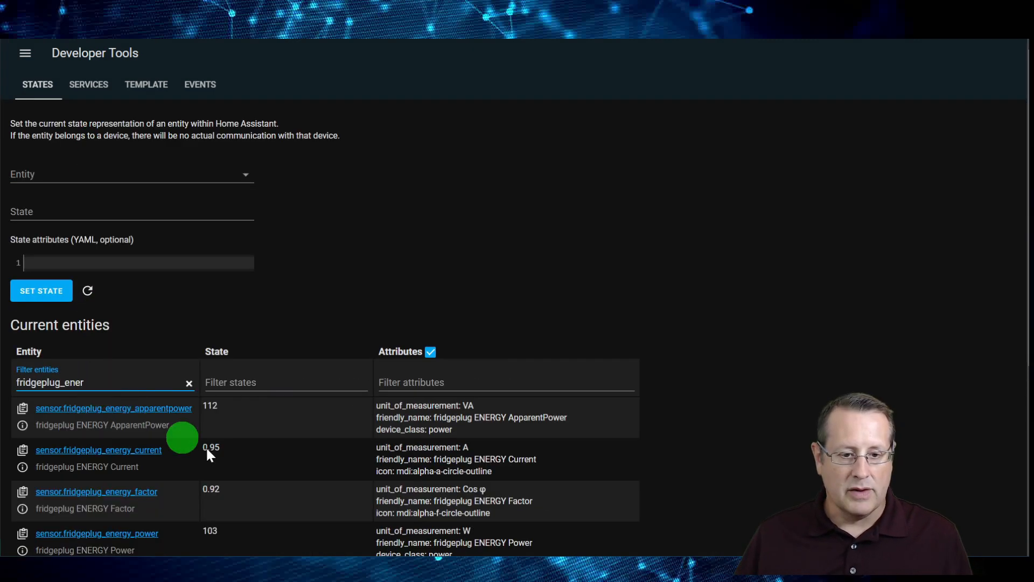
scroll(250, 468, "down", 2)
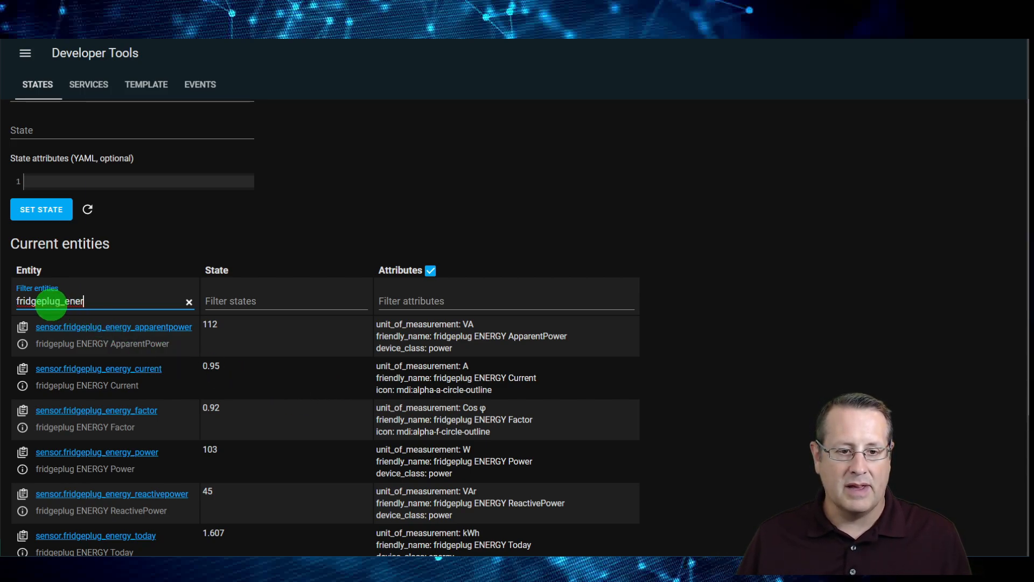
Change the entity filter to freezerplug_ener and examine the freezer plug's energy sensor states
left_click(42, 301)
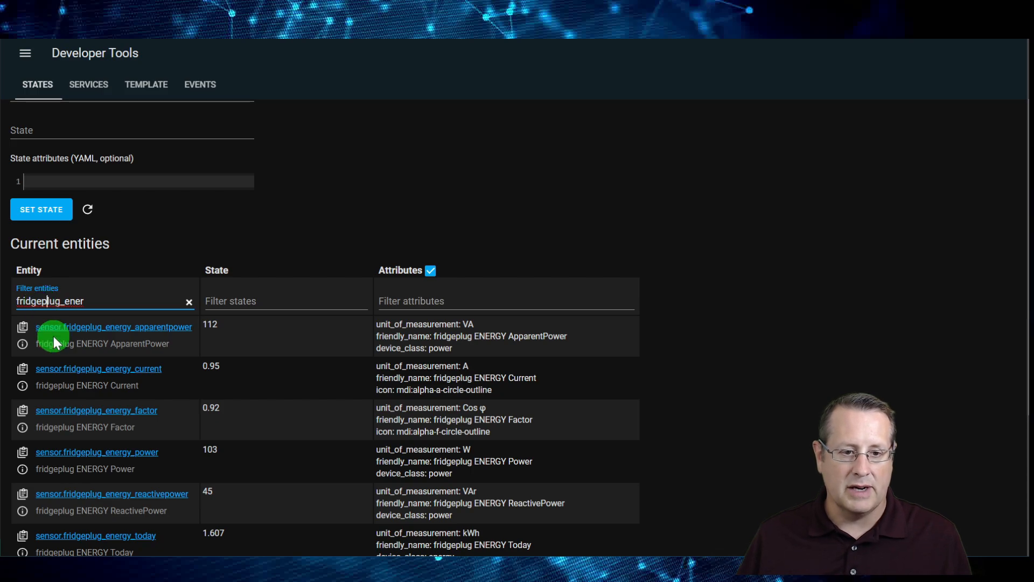
key("BackSpace")
key("BackSpace")
key("BackSpace")
key("Left")
key("Left")
key("Left")
key("Left")
key("Left")
key("Left")
key("Left")
key("Left")
key("Left")
key("BackSpace")
type("eezer")
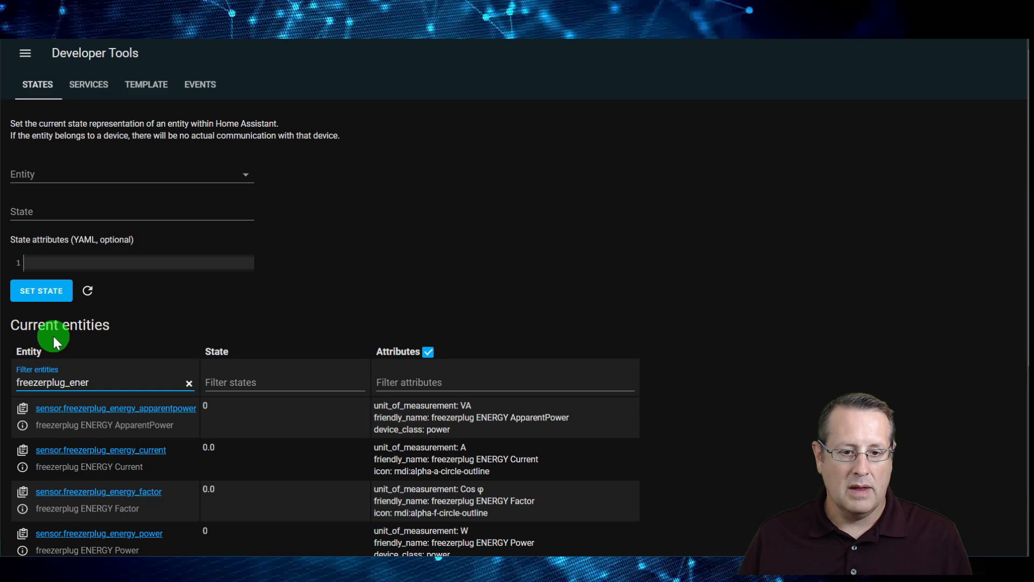
scroll(247, 441, "down", 2)
scroll(247, 441, "down", 2)
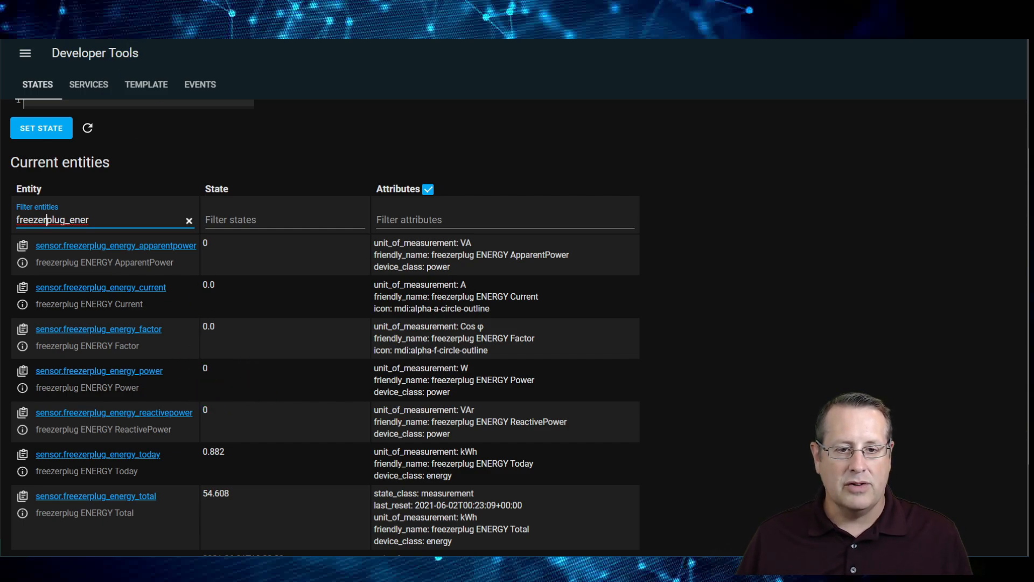
Return to sensors.yaml in Visual Studio Code and review the history_stats entries from YouTube watch time down to freezer on time
key("alt+Tab")
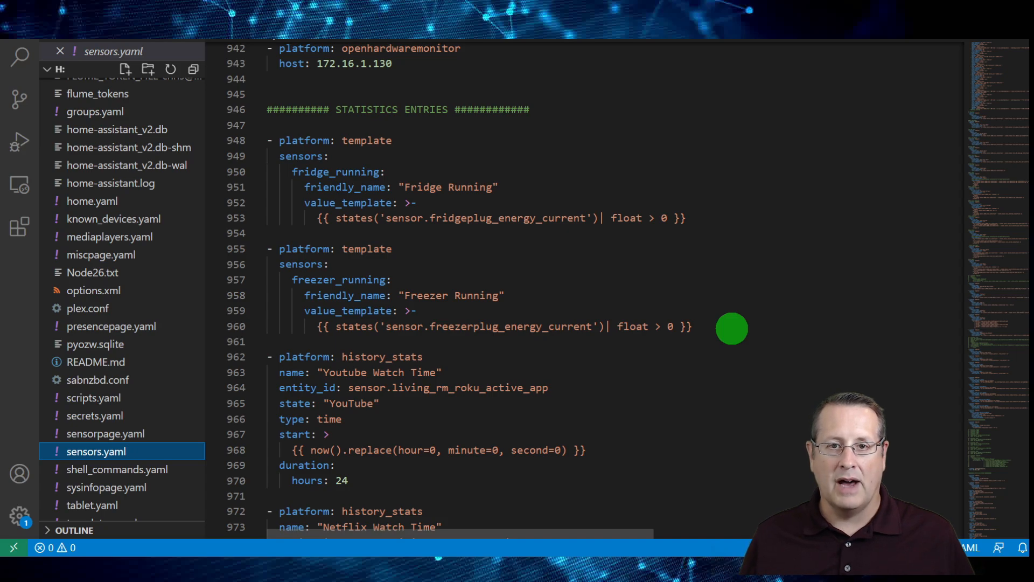
scroll(731, 329, "down", 7)
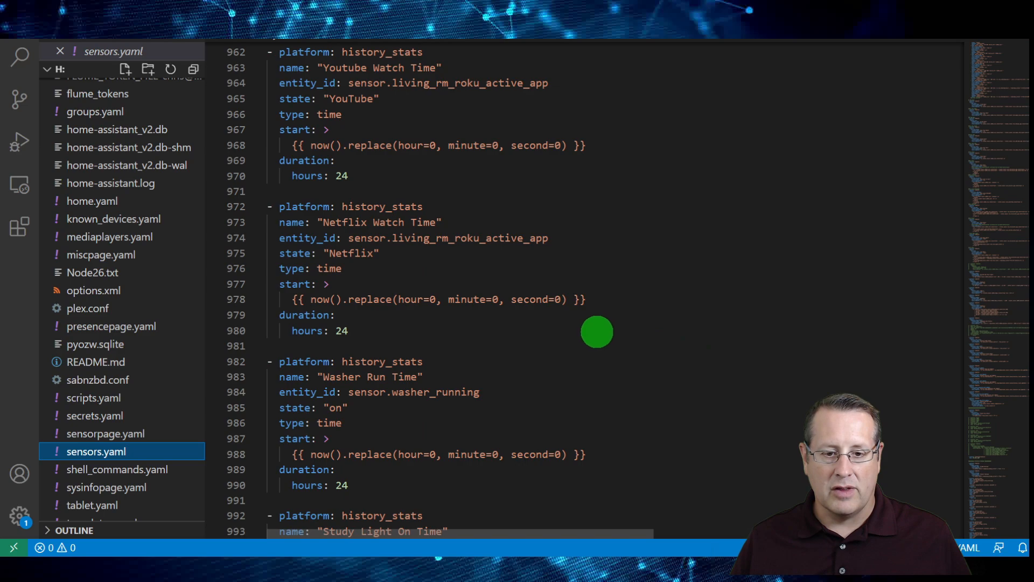
scroll(649, 365, "down", 9)
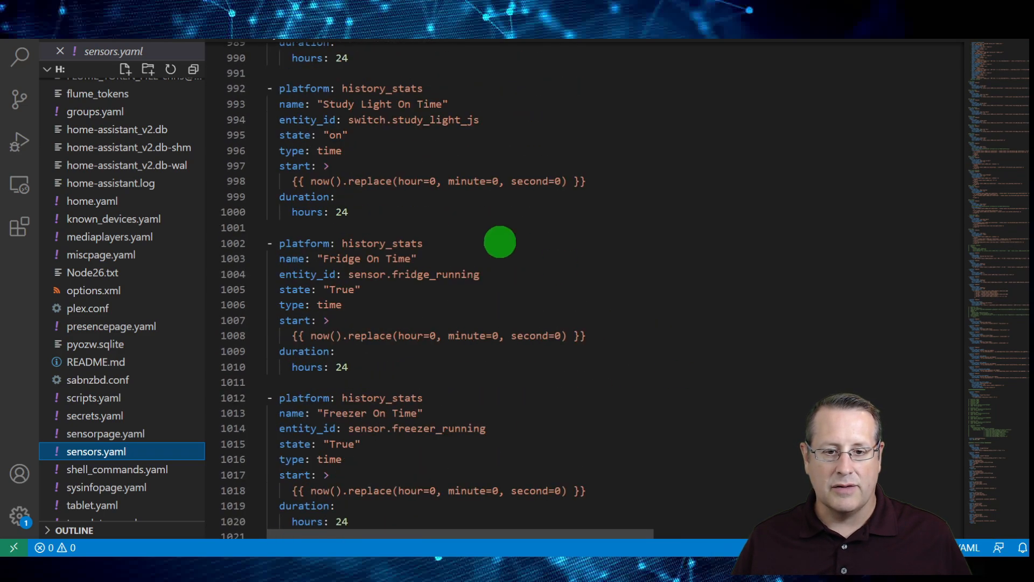
scroll(785, 326, "down", 3)
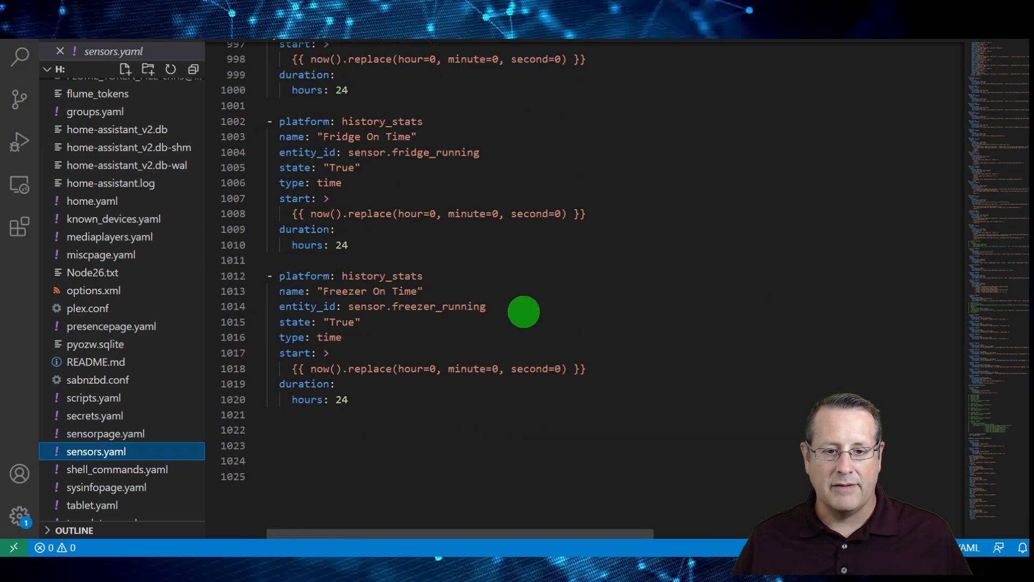
scroll(491, 309, "up", 2)
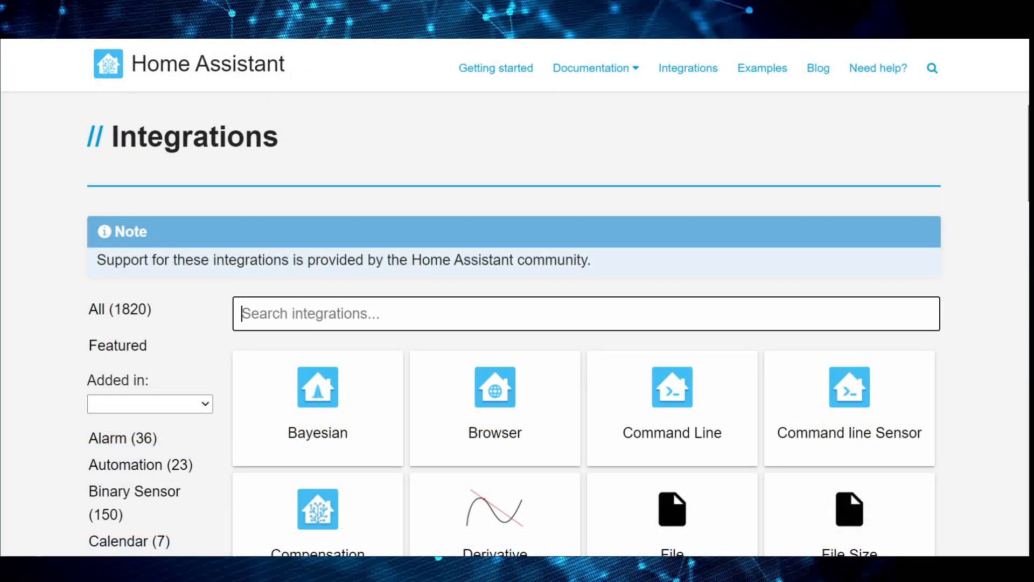
Browse the Home Assistant Integrations page for the available integrations, including History Stats
scroll(674, 390, "down", 2)
scroll(514, 324, "down", 3)
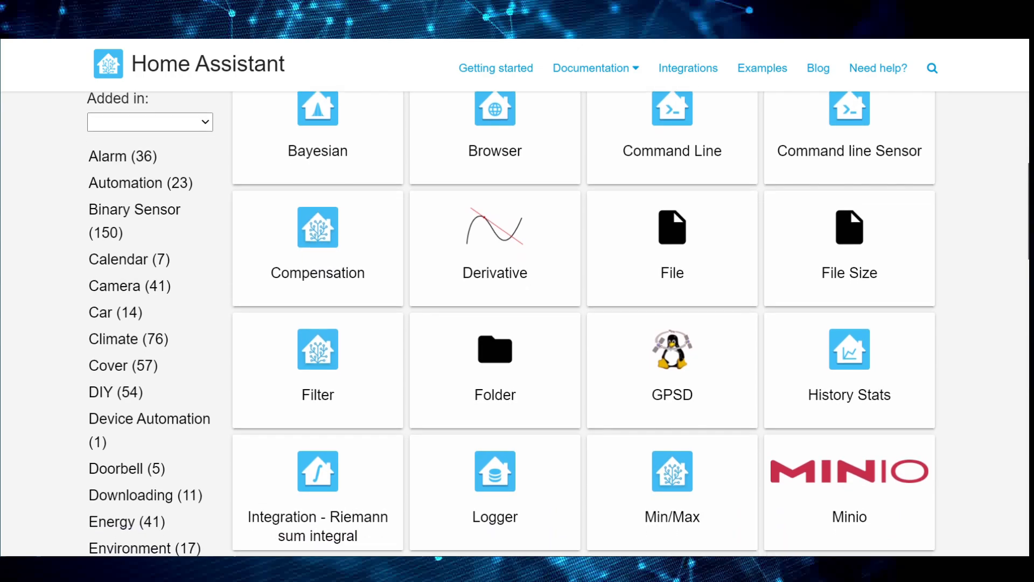
scroll(673, 210, "down", 4)
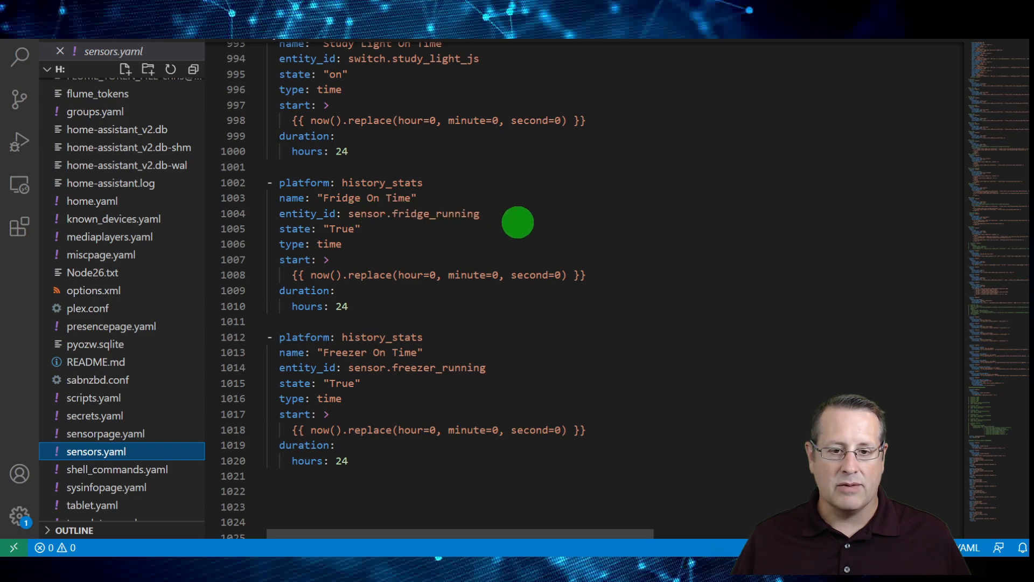
Compare the fridge and freezer template sensors with the Fridge On Time and Freezer On Time history_stats entries in sensors.yaml
scroll(612, 291, "up", 10)
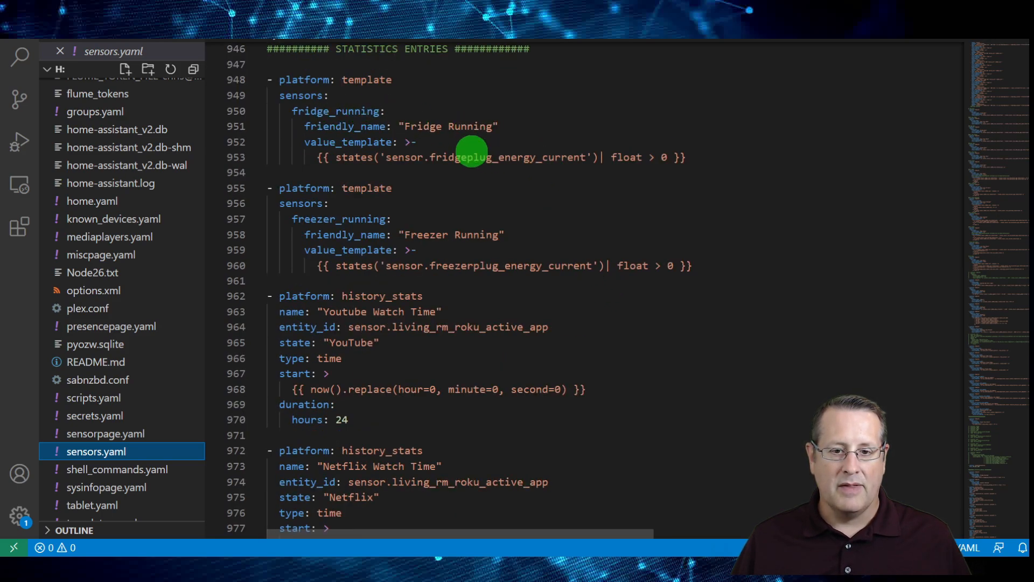
scroll(577, 221, "down", 12)
scroll(578, 222, "down", 3)
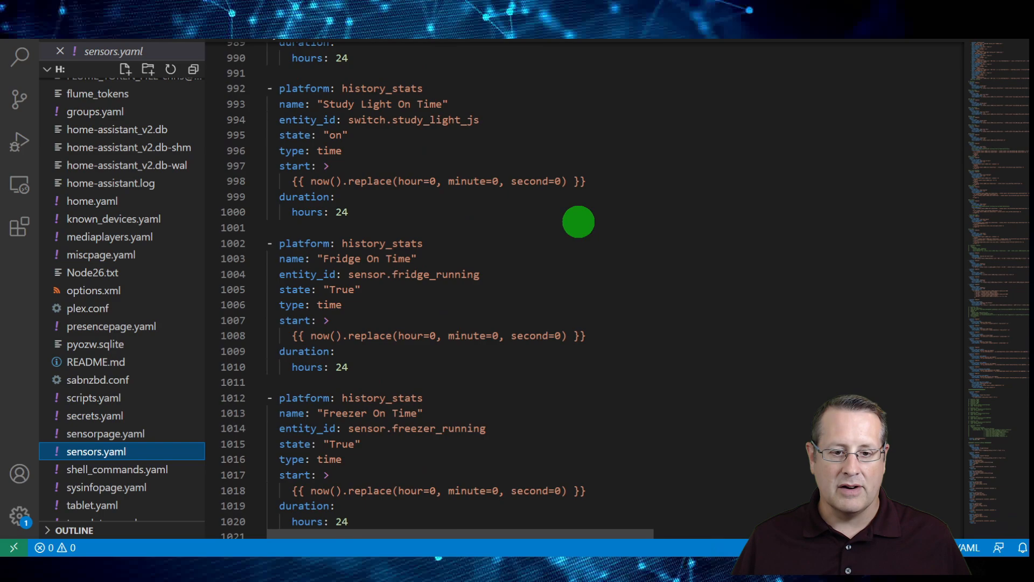
scroll(578, 221, "down", 2)
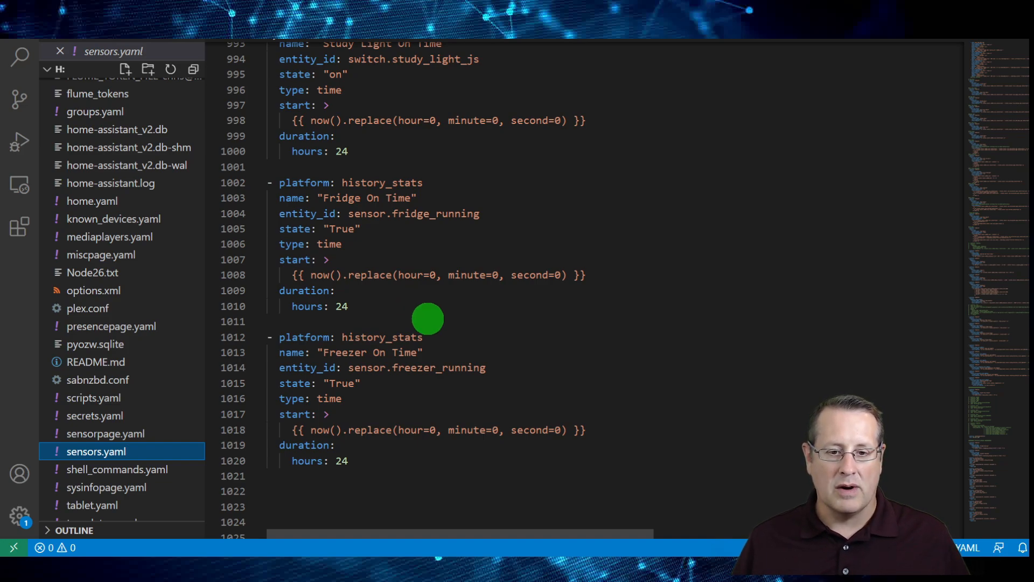
scroll(533, 356, "down", 2)
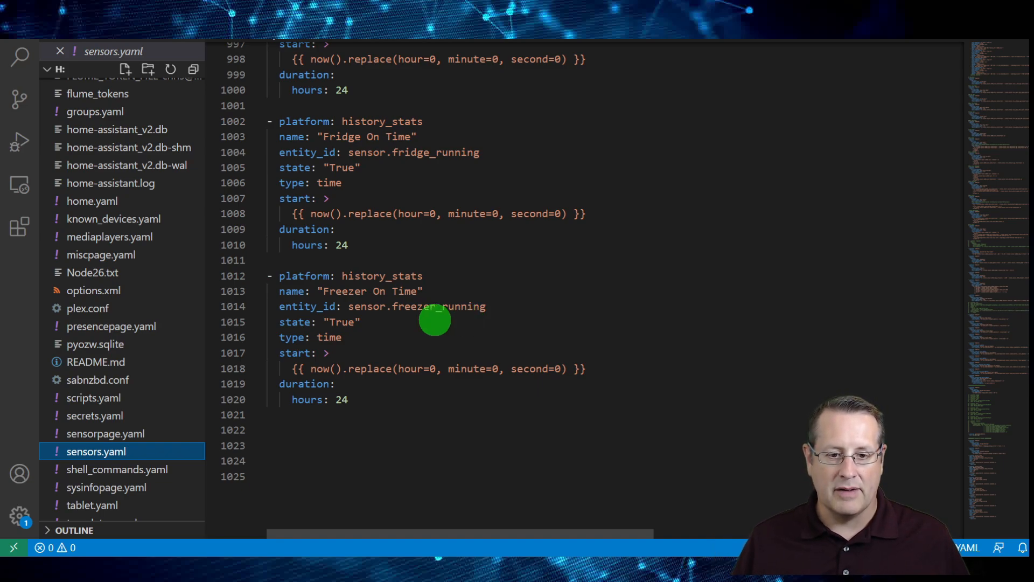
double_click(361, 309)
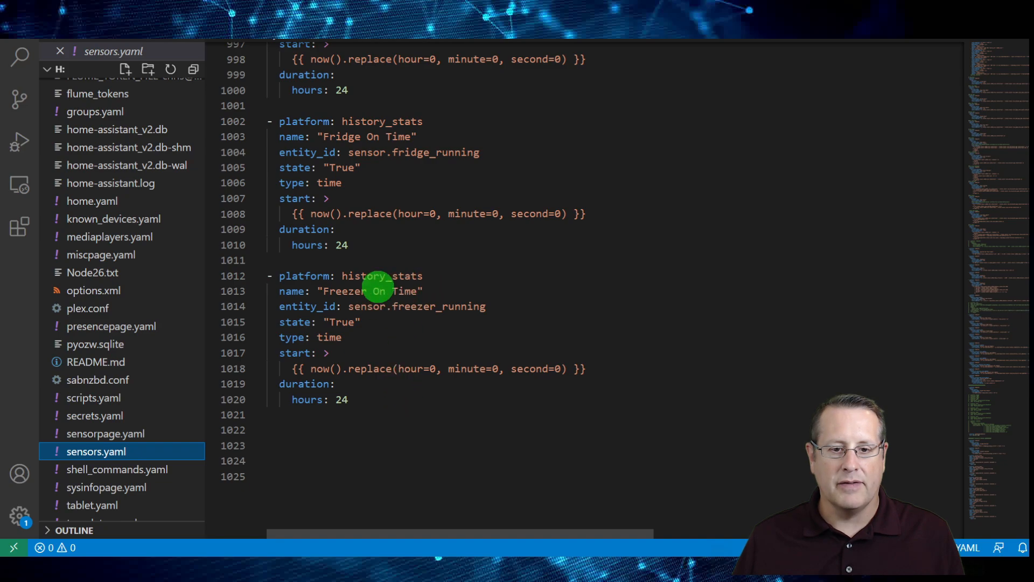
scroll(415, 418, "up", 20)
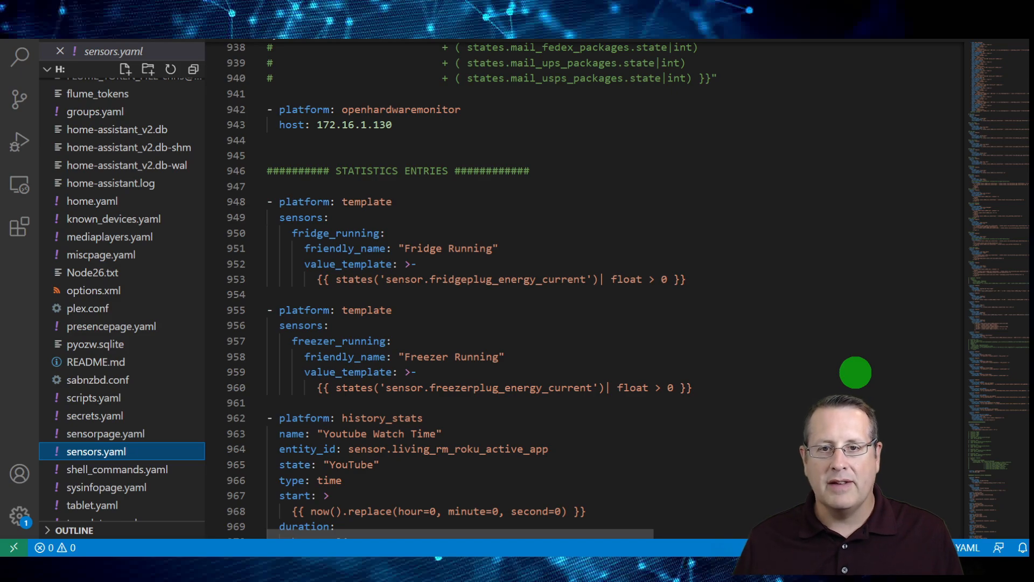
Switch to Home Assistant and run the configuration check in Server Controls
key("alt+Tab")
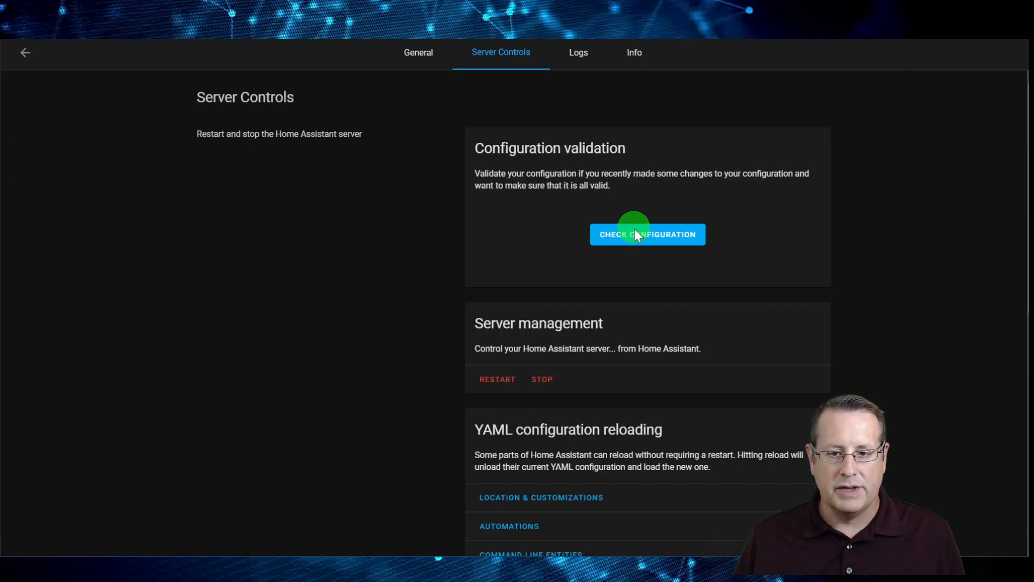
left_click(634, 229)
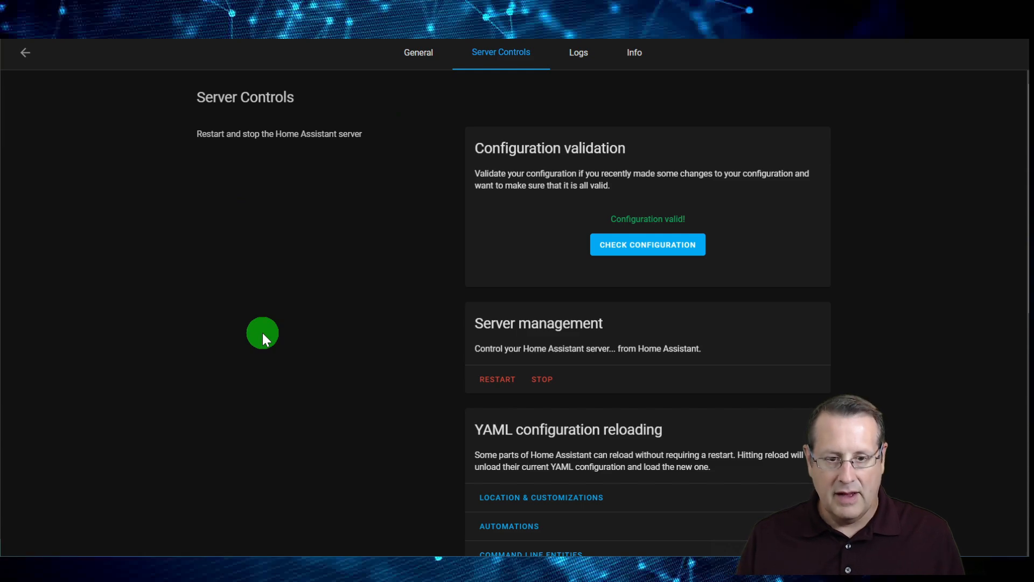
Open Developer Tools through Home Assistant's quick command search for "deve"
type("c")
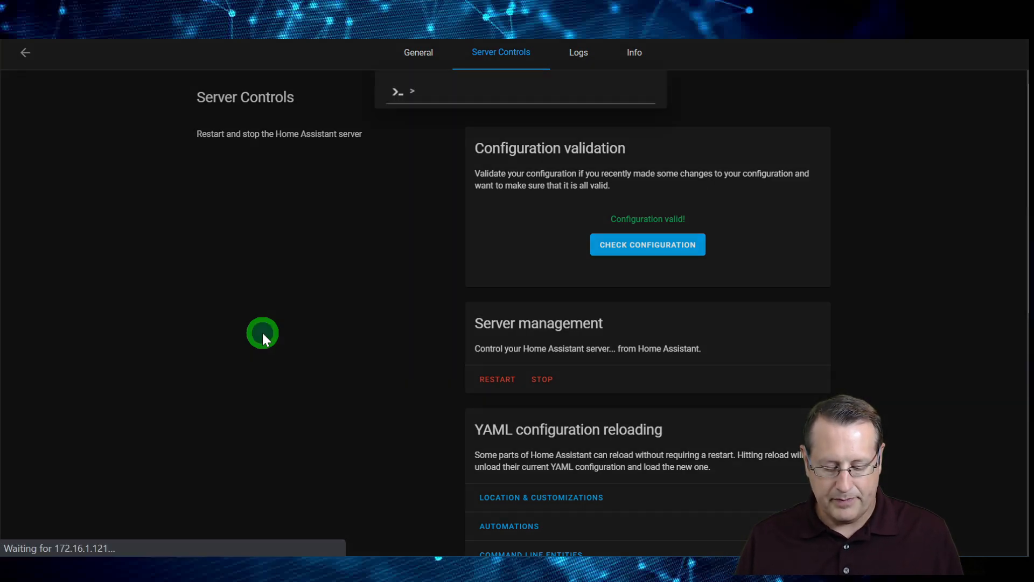
type("deve")
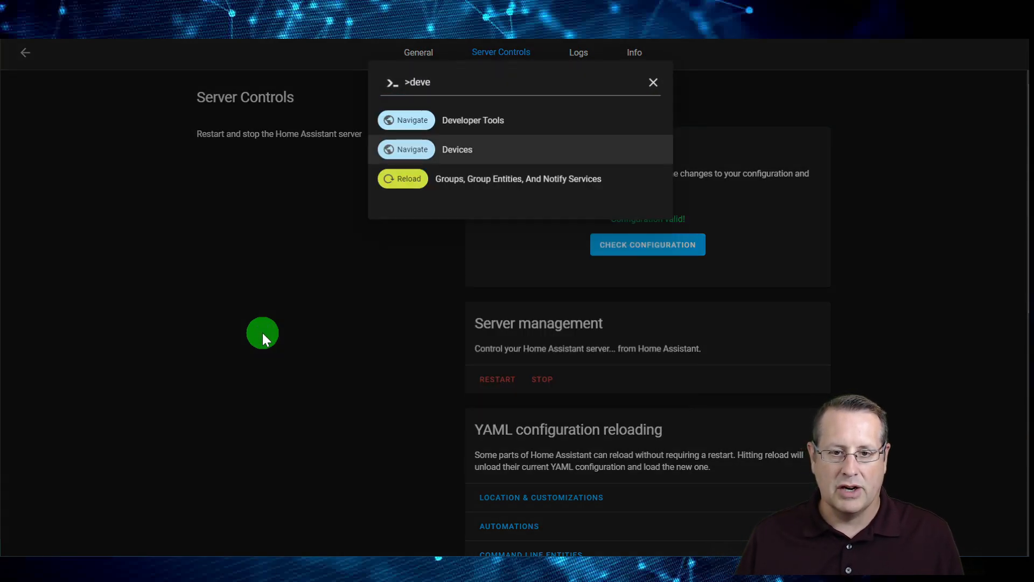
key("Up")
key("Return")
Check the running sensors' entity names in sensors.yaml, and filter the current entities in Developer Tools by "running"
left_click_drag(153, 396, 32, 380)
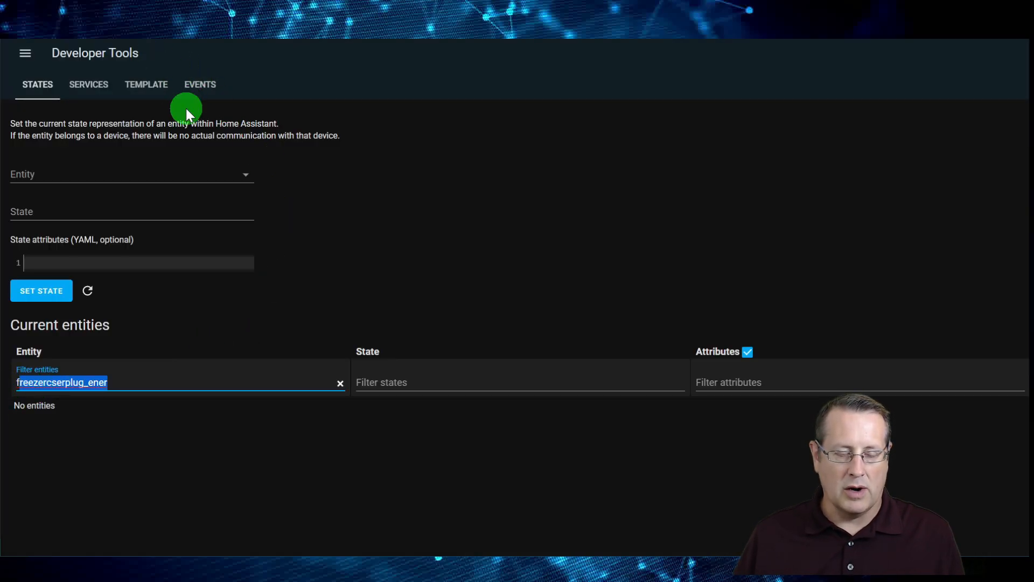
key("alt+Tab")
scroll(452, 378, "down", 18)
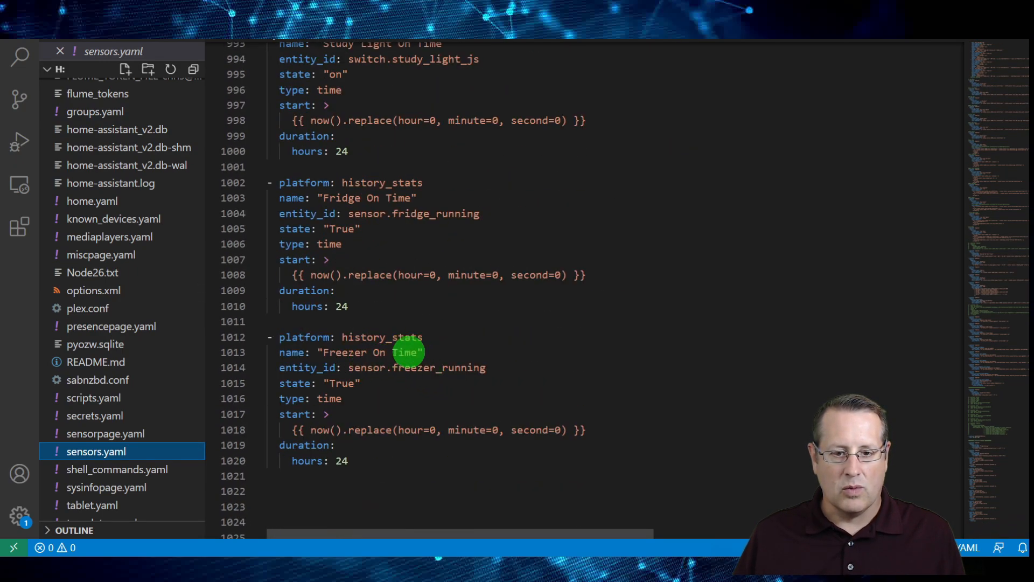
key("alt+Tab")
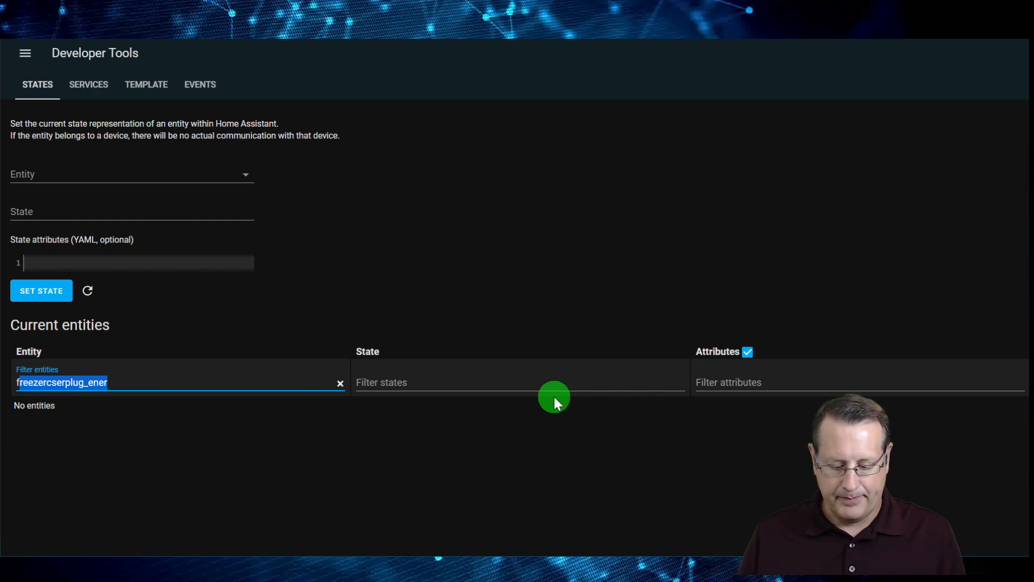
key("BackSpace")
type("running")
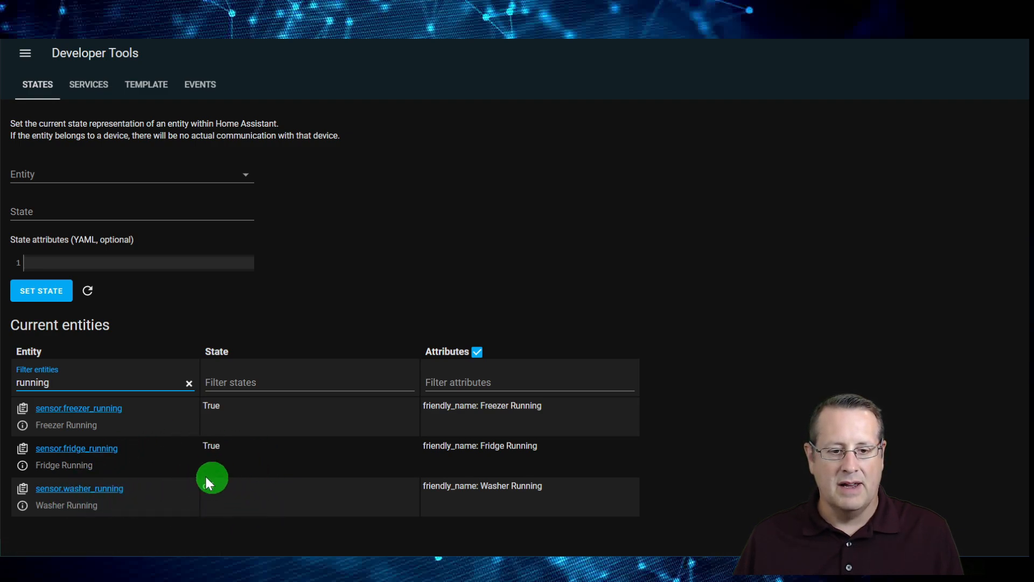
left_click(308, 331)
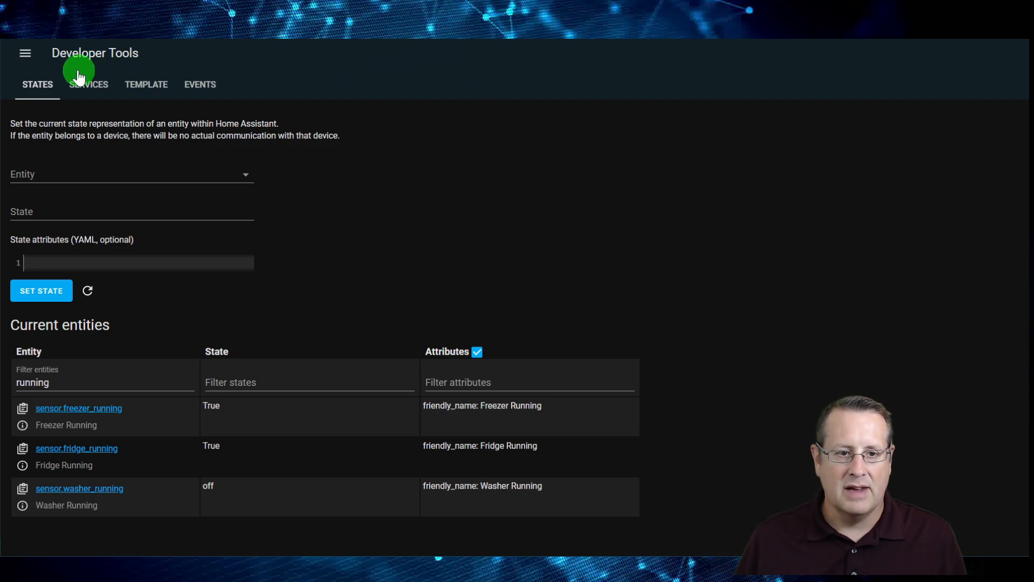
Open Grafana from within Home Assistant
left_click(25, 53)
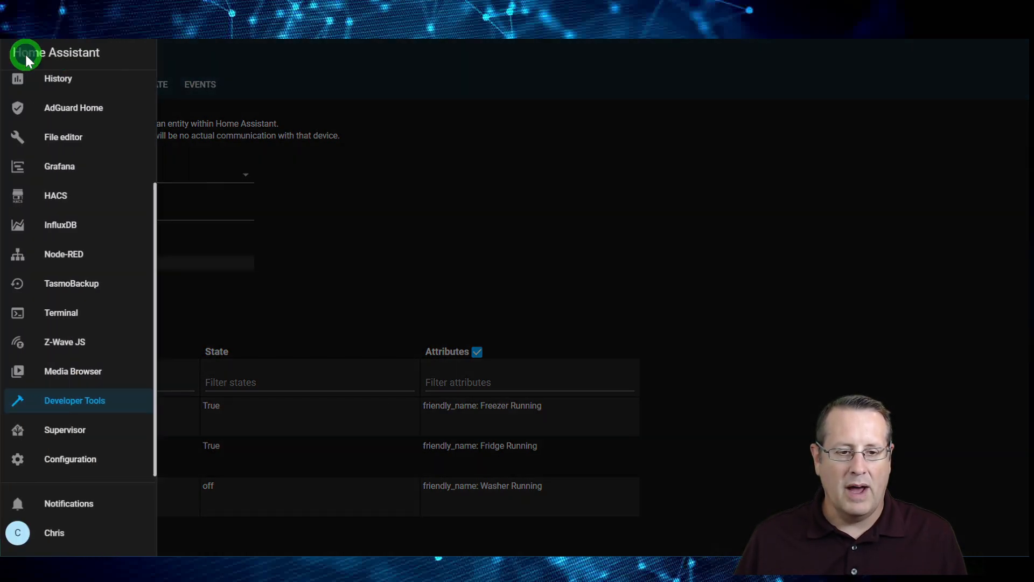
left_click(63, 168)
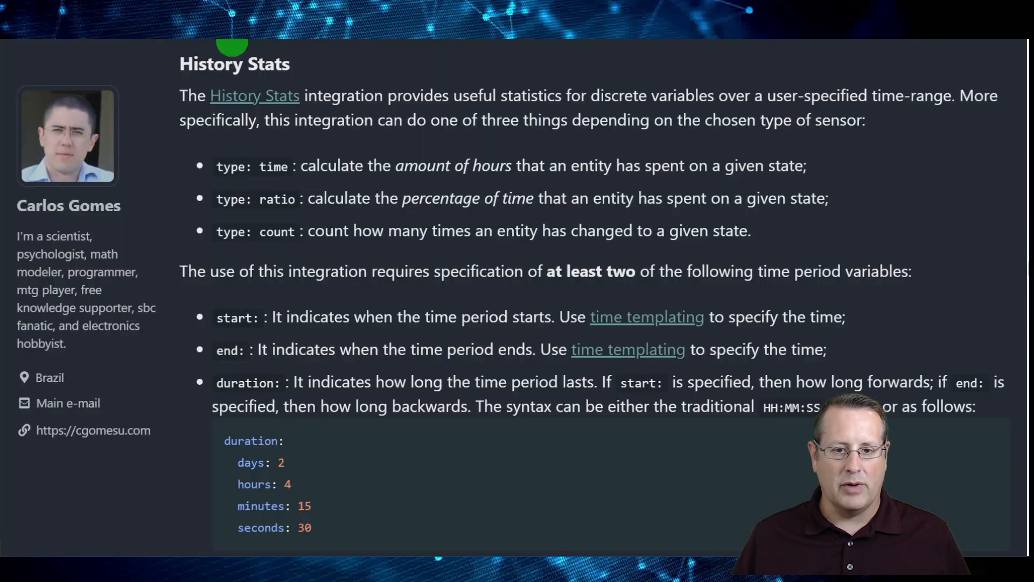
Read through the web article's history_stats usage examples, from the duration option to the sensors.yaml entries
scroll(485, 299, "down", 5)
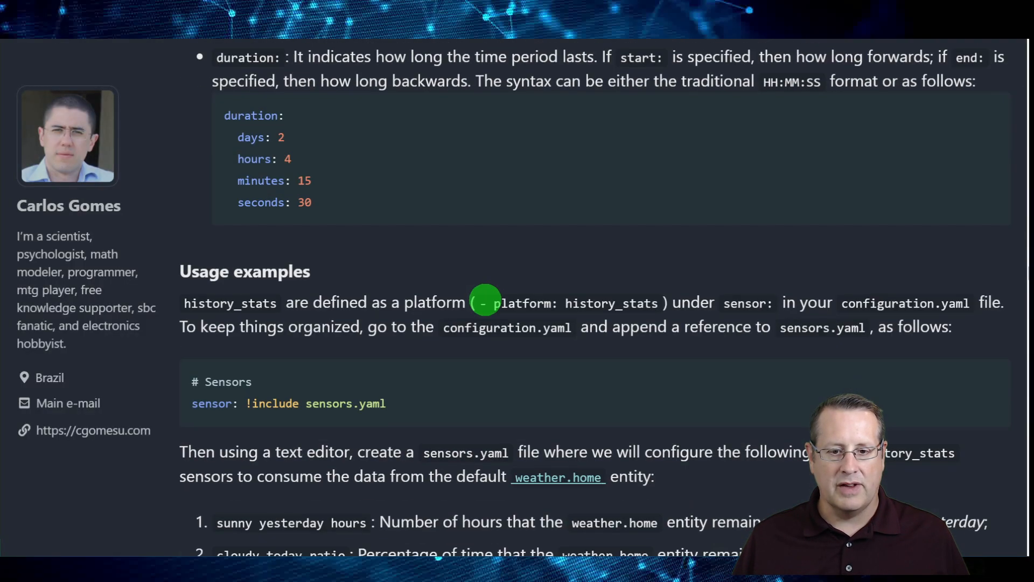
scroll(485, 300, "down", 10)
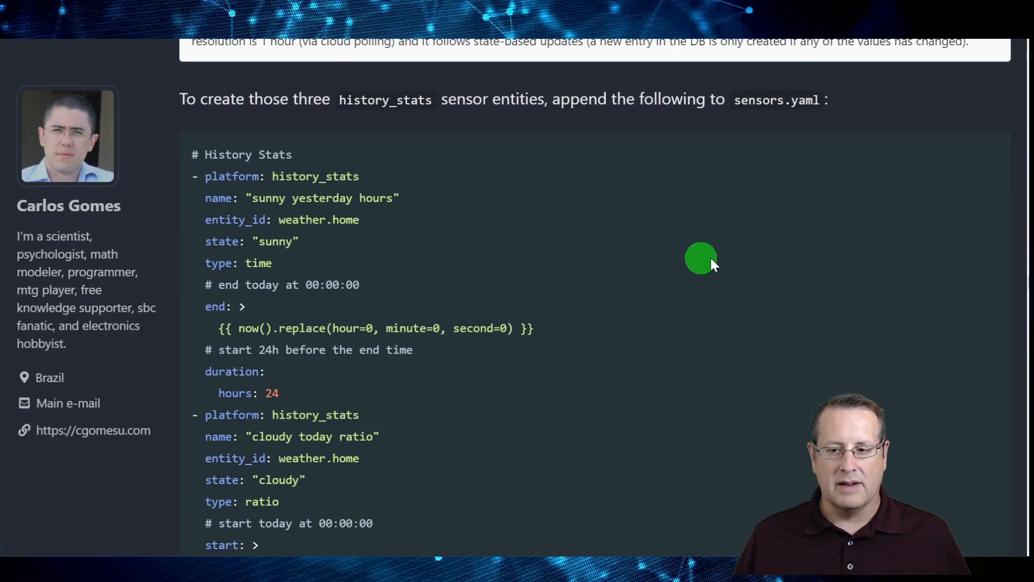
scroll(693, 259, "up", 3)
left_click_drag(1028, 277, 1029, 96)
scroll(904, 189, "up", 5)
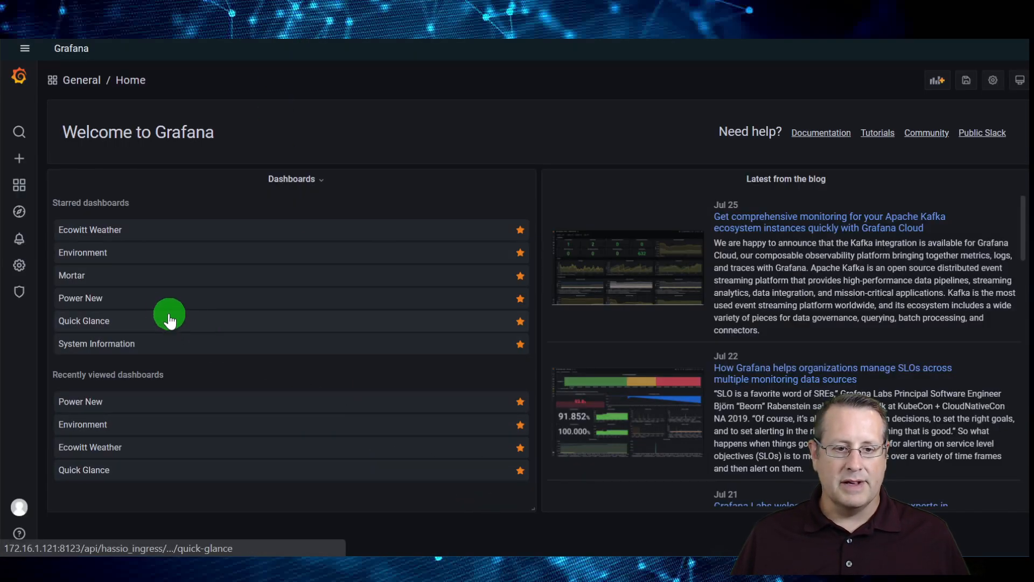
Open the Power New dashboard in Grafana and add an empty panel to it
left_click(149, 297)
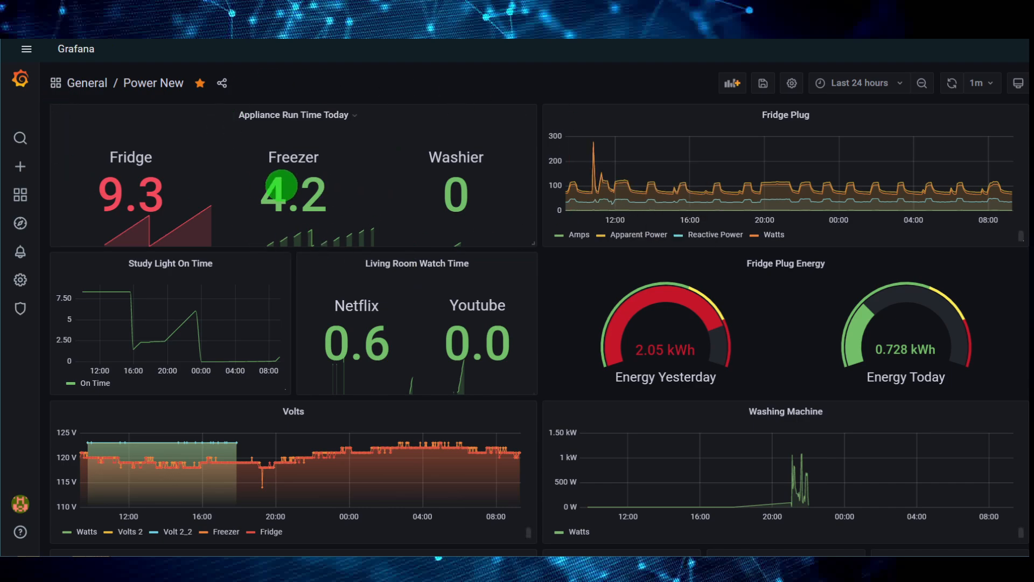
left_click(739, 87)
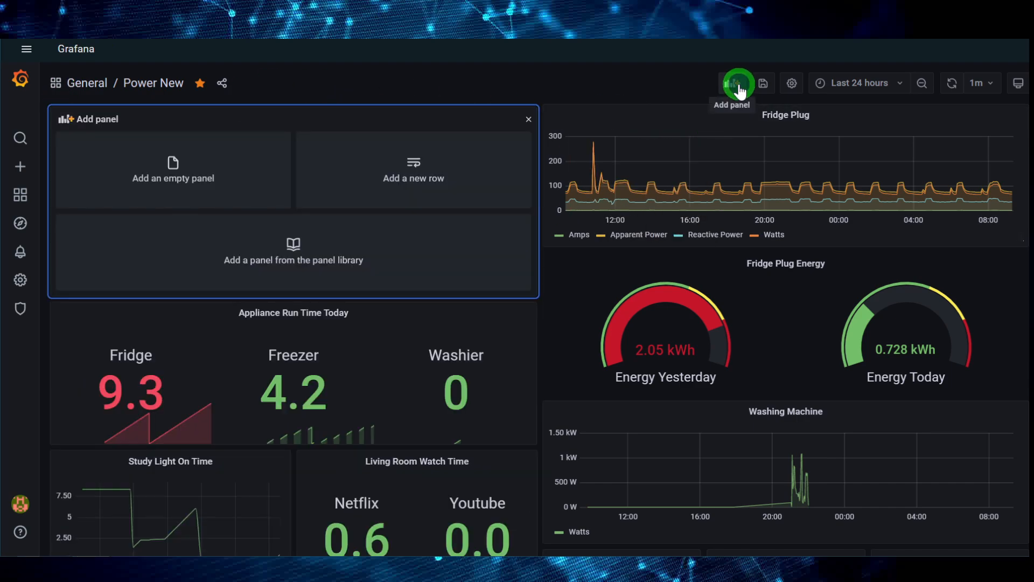
left_click(195, 171)
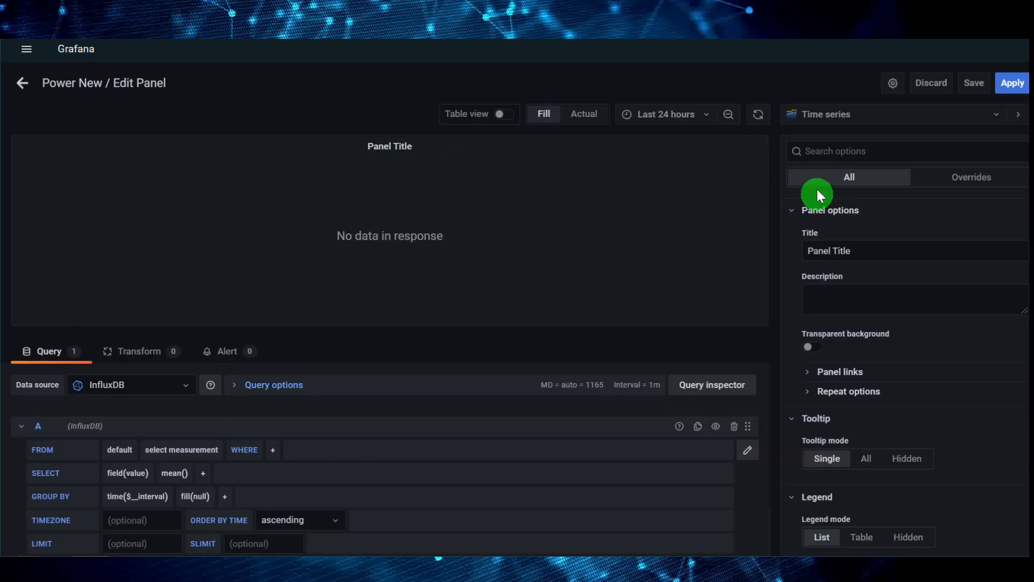
Title the new panel "Appliance Run Time Demo" and set its visualization to Stat
left_click_drag(868, 250, 806, 252)
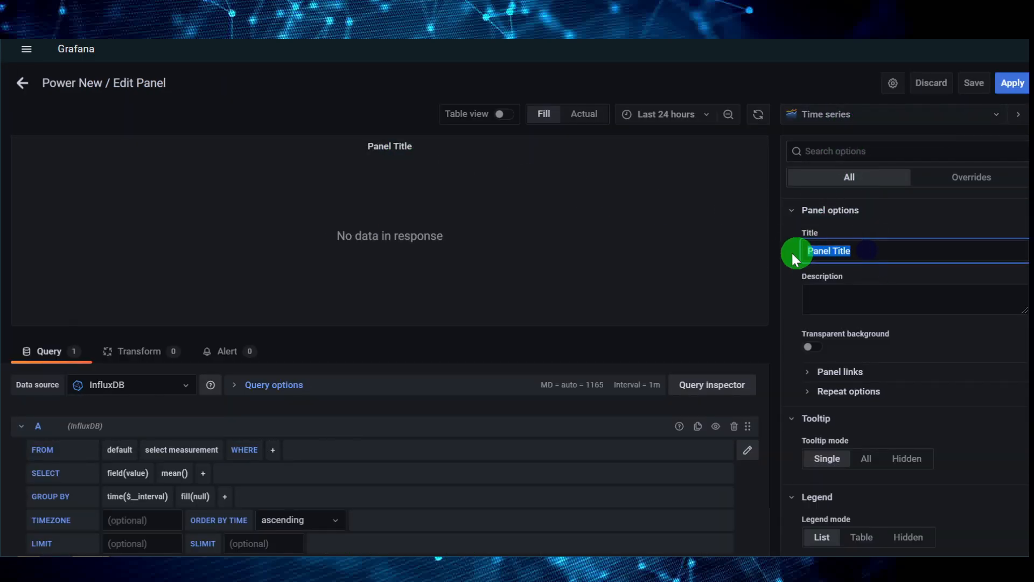
type("Appliance Run Time Deo")
key("BackSpace")
type("mo")
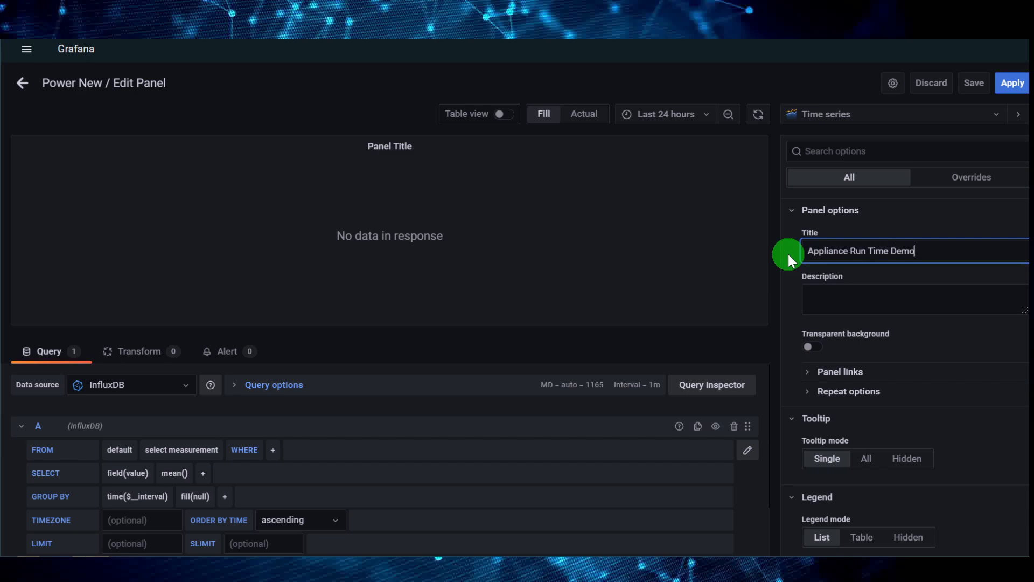
left_click(876, 128)
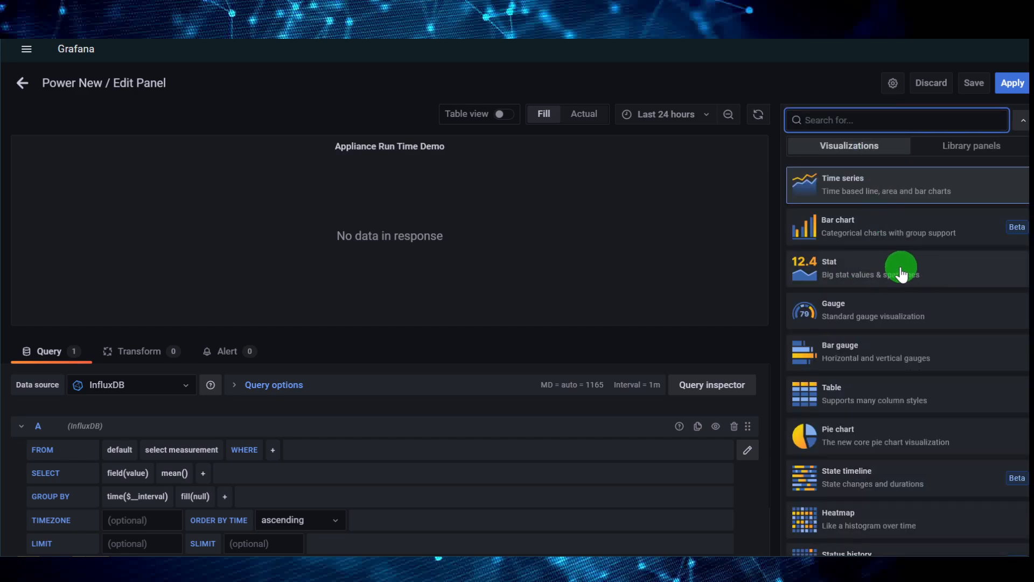
left_click(902, 274)
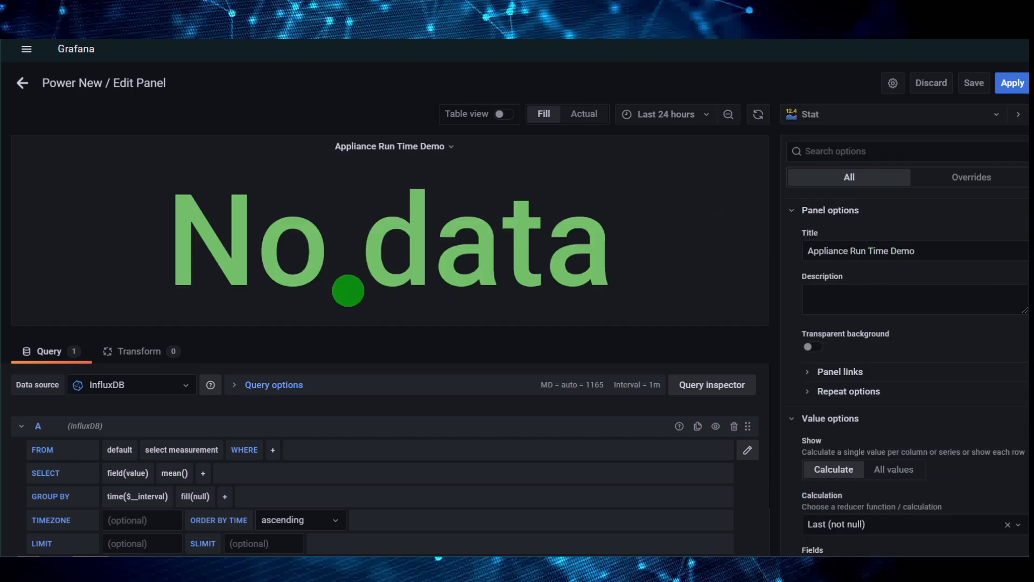
Configure query A to read measurement h where entity_id equals freezer_on_time
scroll(269, 419, "down", 2)
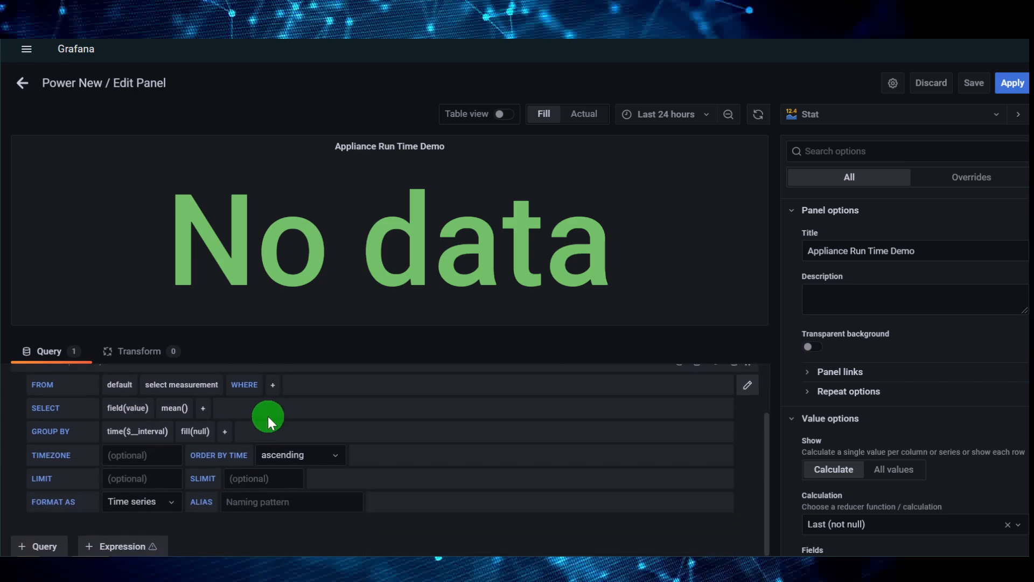
scroll(266, 418, "up", 2)
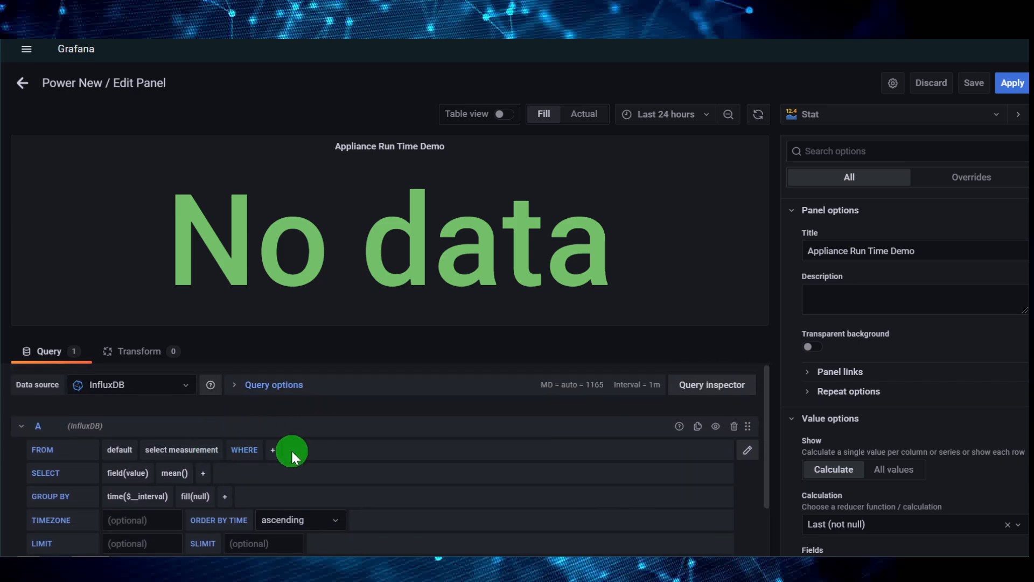
left_click(273, 449)
left_click(294, 493)
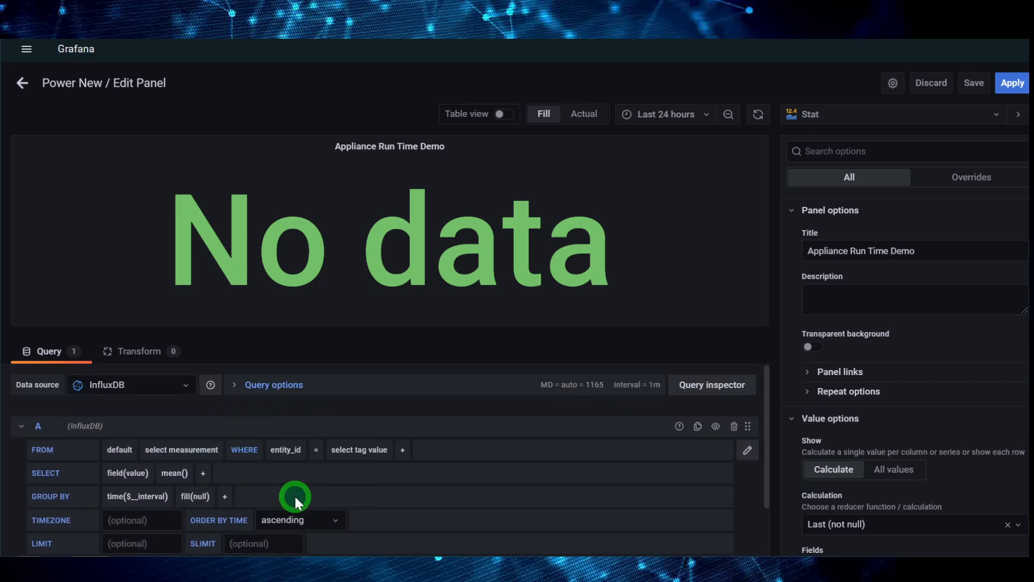
left_click(362, 448)
type("on")
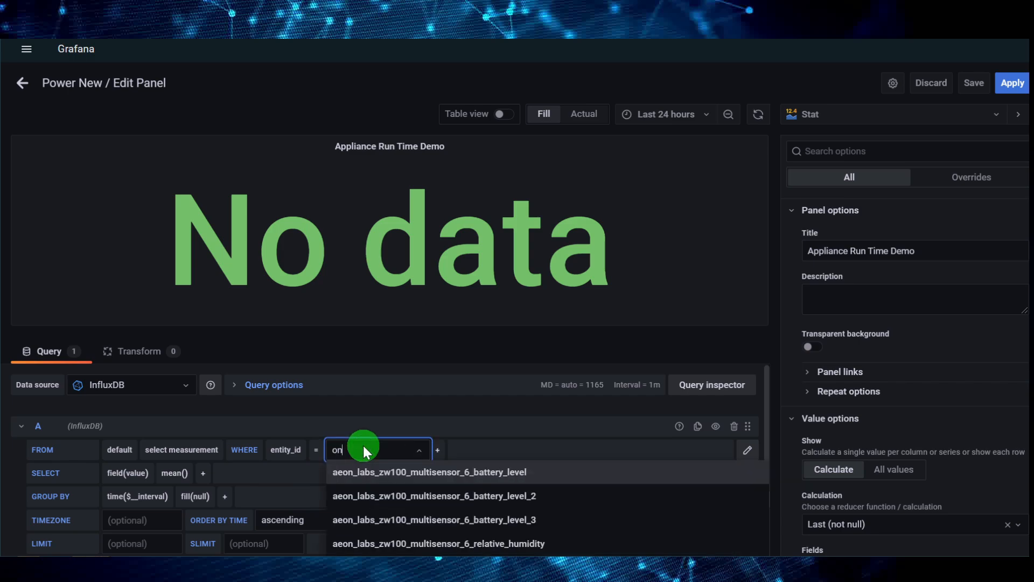
type("_ti")
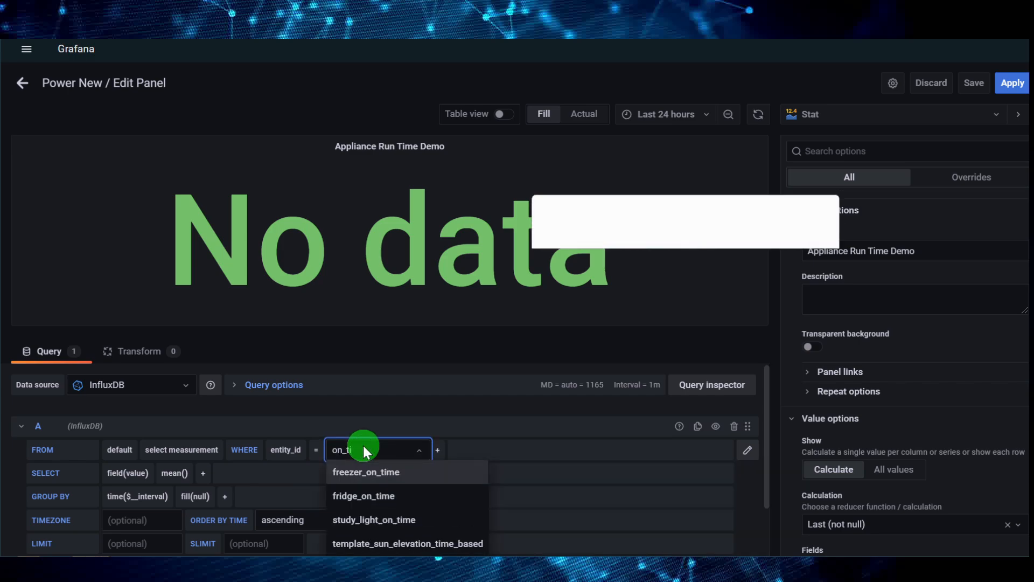
left_click(374, 471)
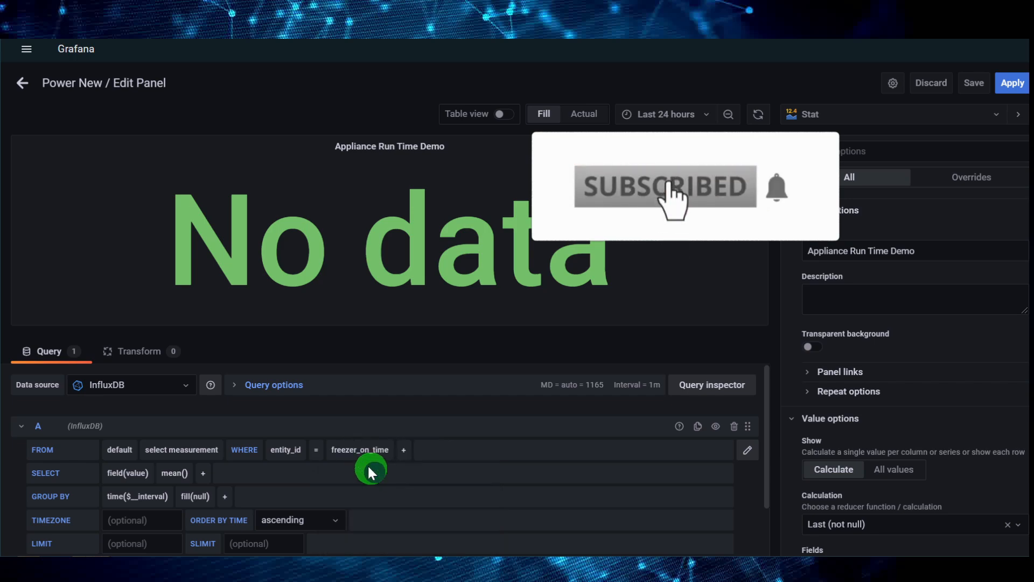
left_click(181, 450)
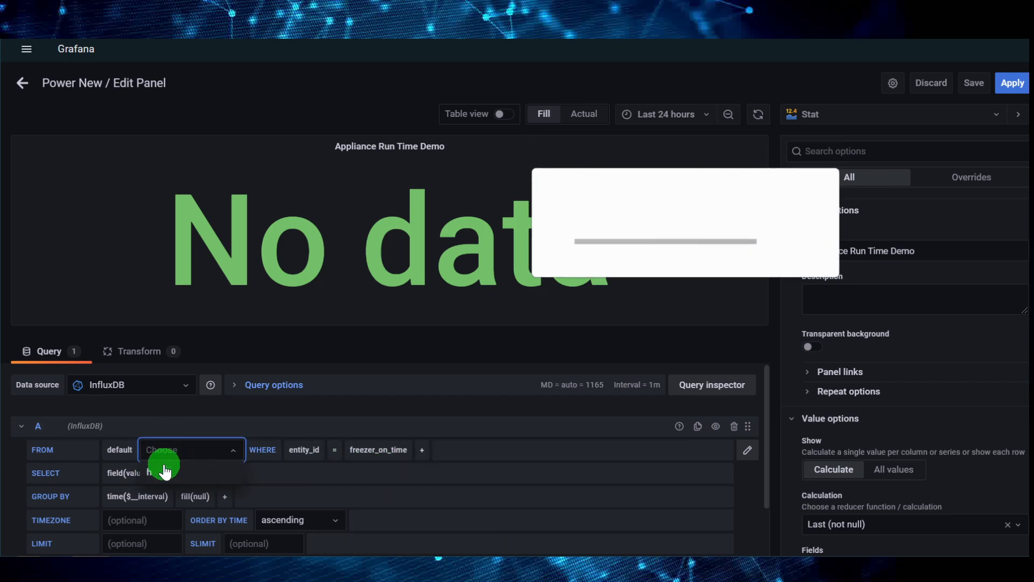
left_click(148, 472)
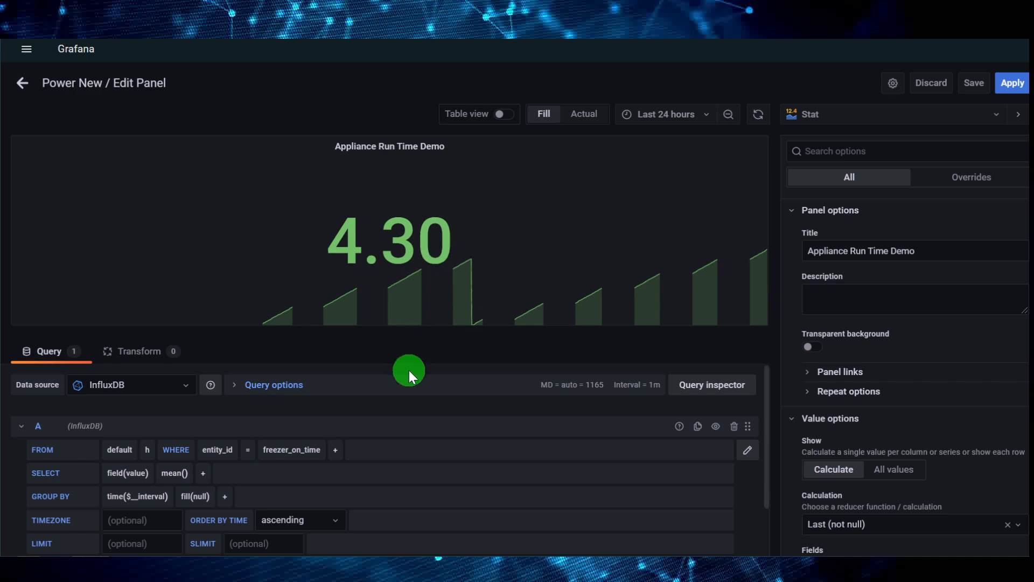
Add a second query that reads measurement h where entity_id equals fridge_on_time
scroll(341, 415, "down", 2)
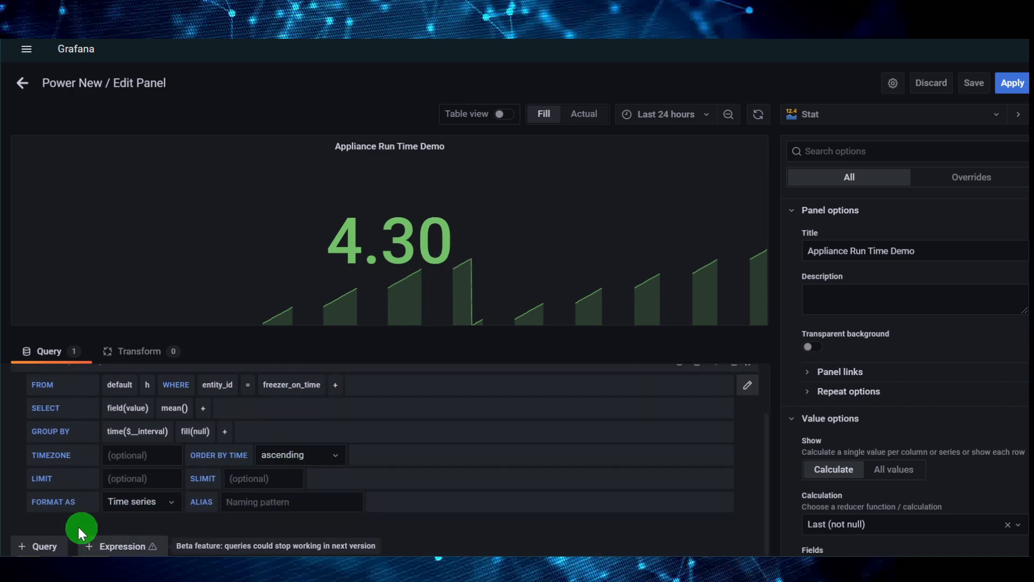
left_click(37, 546)
scroll(448, 491, "down", 3)
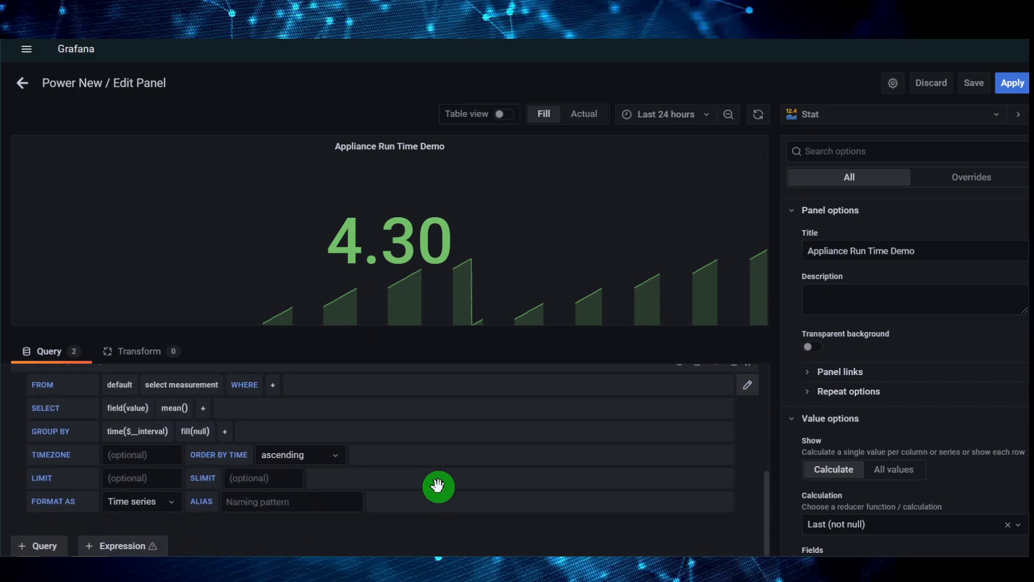
left_click(272, 384)
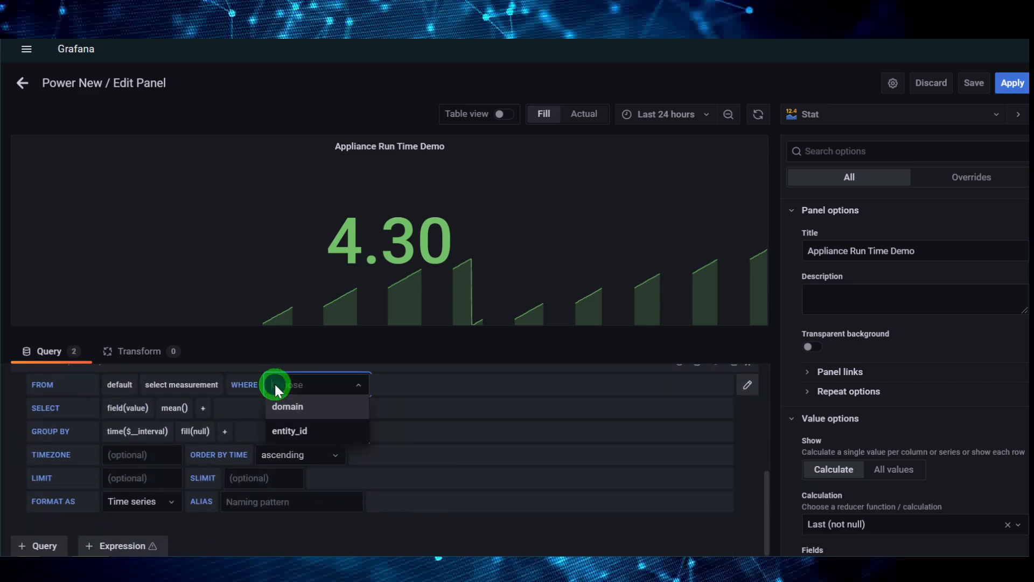
left_click(305, 438)
left_click(378, 386)
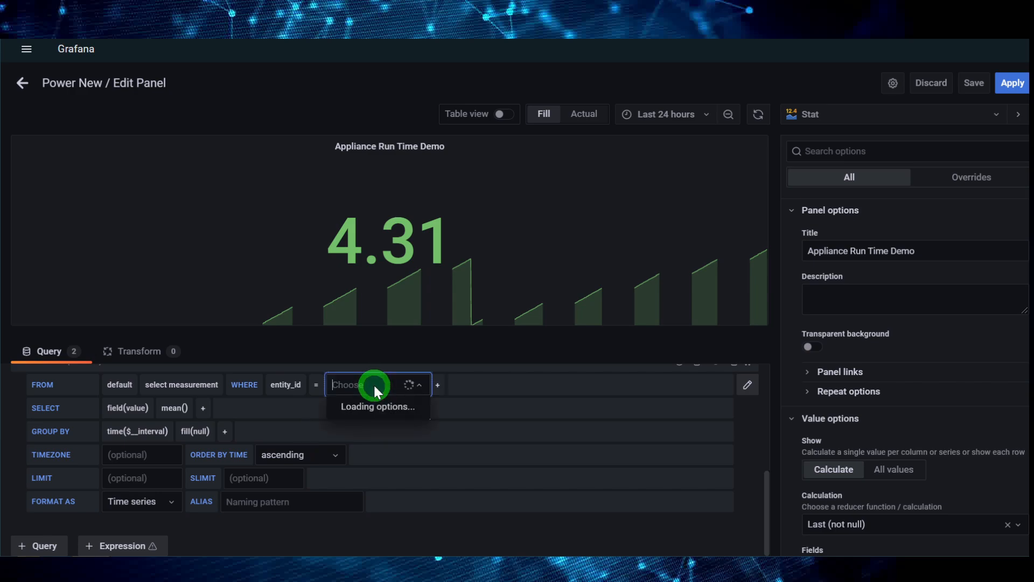
type("on")
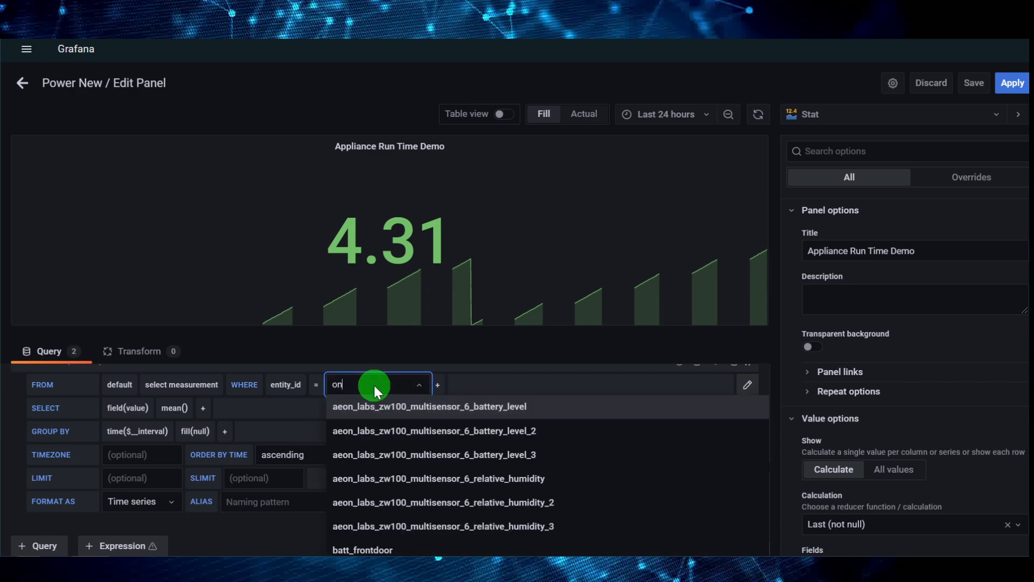
type("_time")
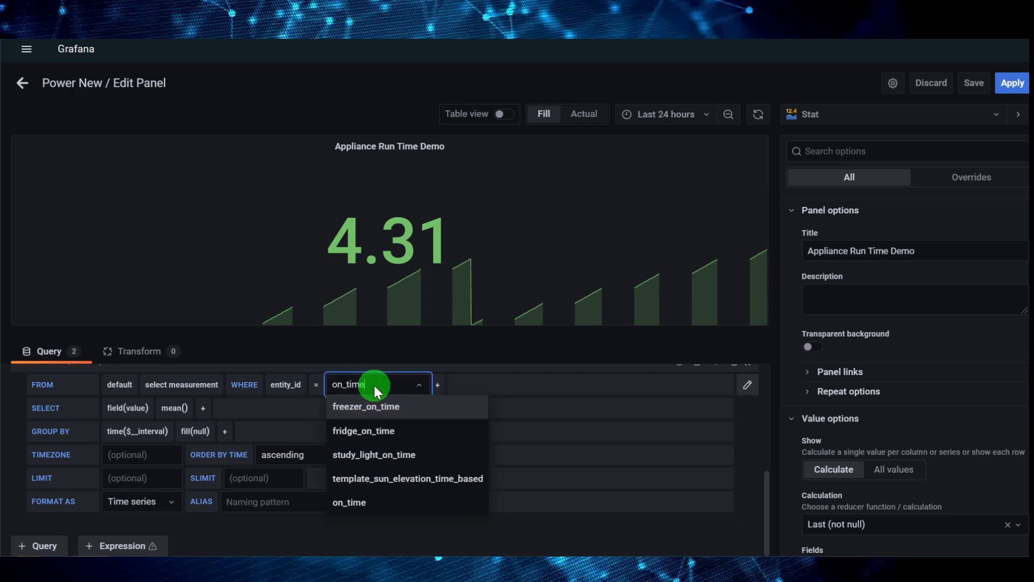
left_click(416, 430)
left_click(199, 384)
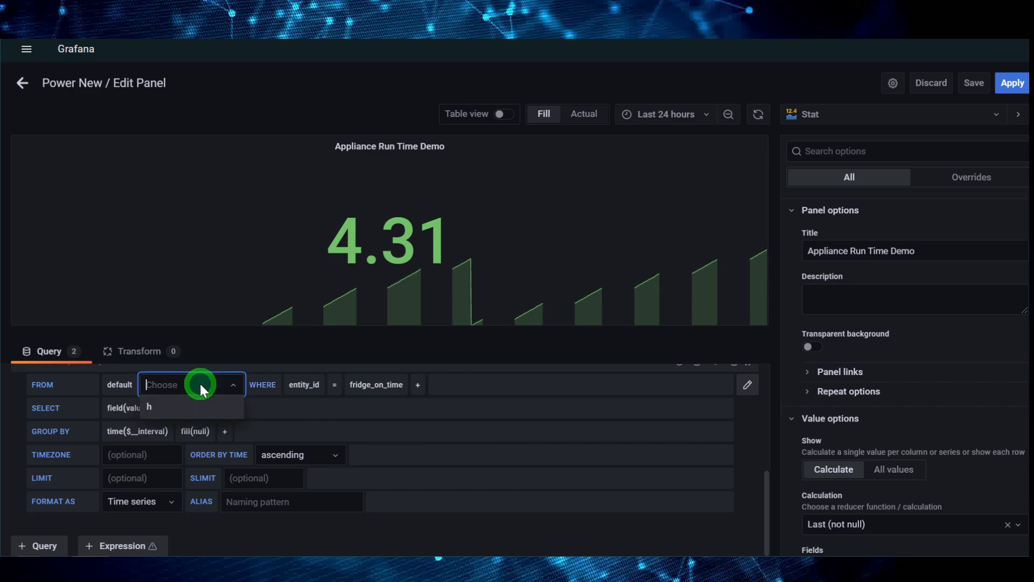
left_click(182, 412)
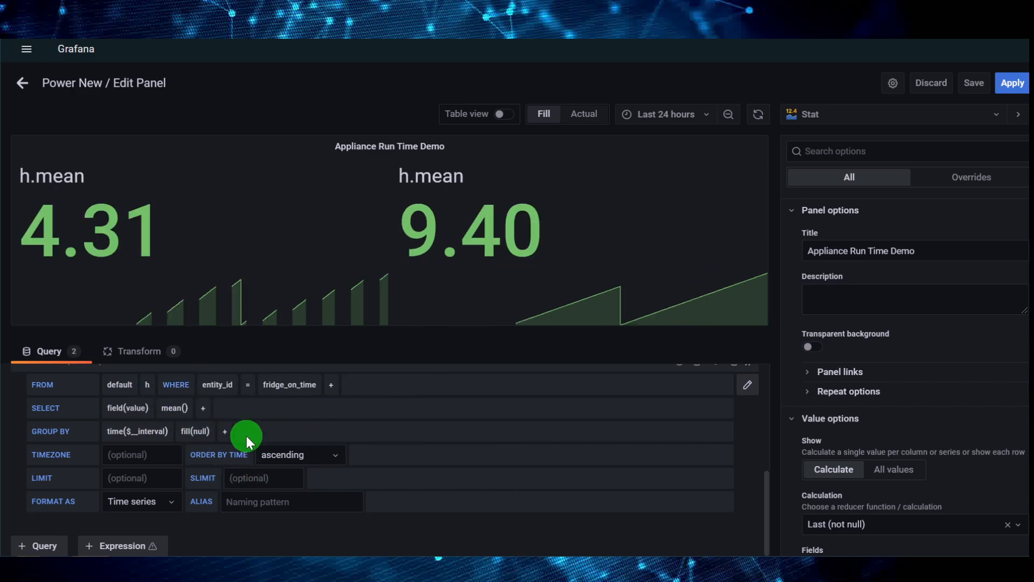
Set the alias of the freezer_on_time query to Freezer and the alias of the fridge_on_time query to Fridge
scroll(246, 459, "up", 3)
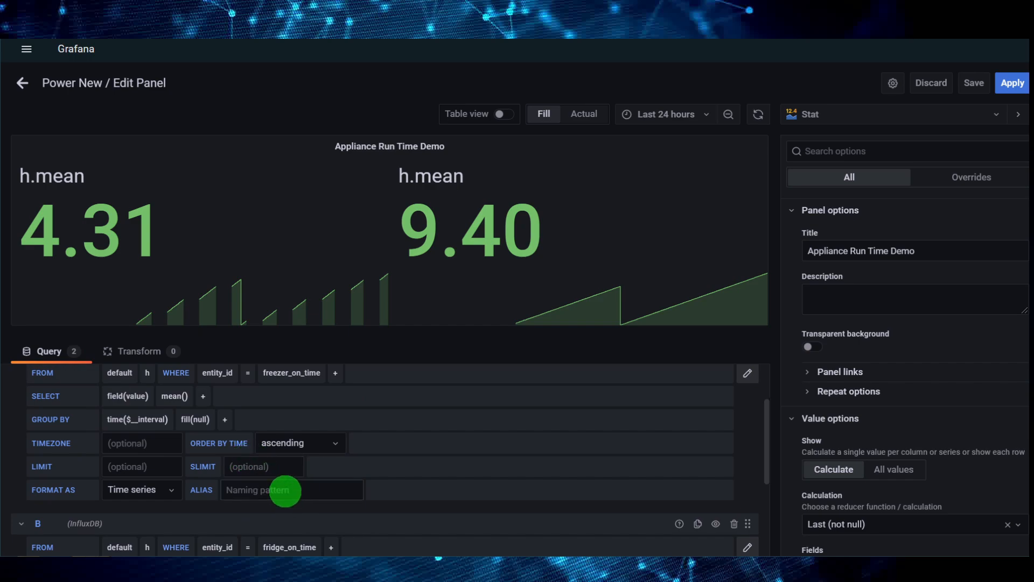
left_click(285, 490)
type("Freezer")
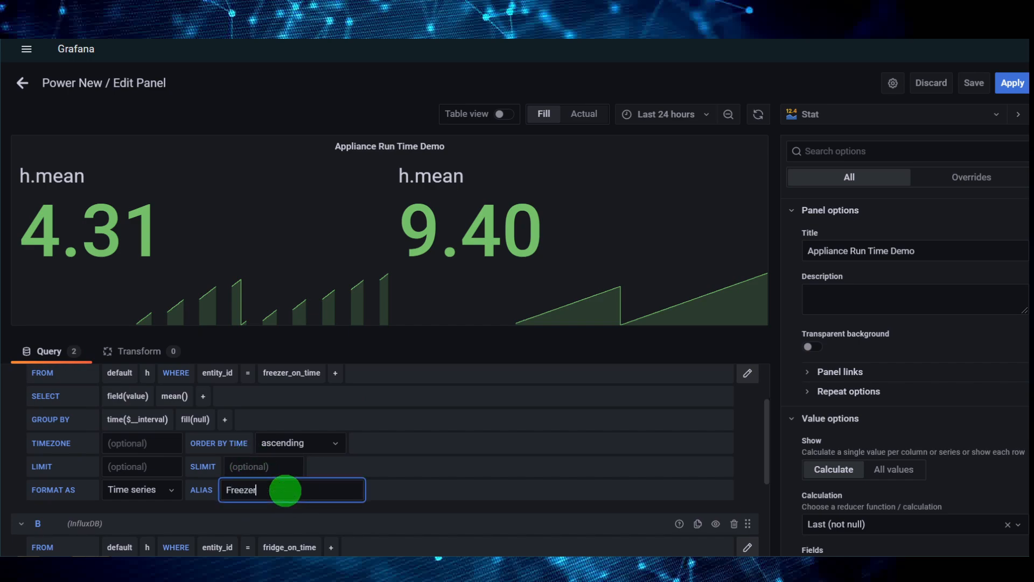
key("Tab")
scroll(357, 448, "down", 3)
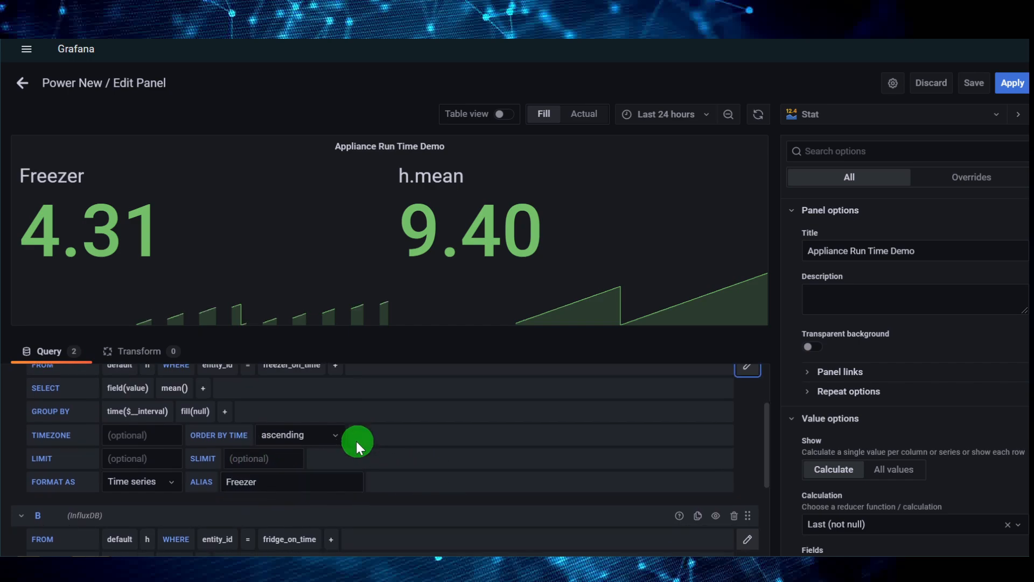
left_click(295, 507)
type("Fre")
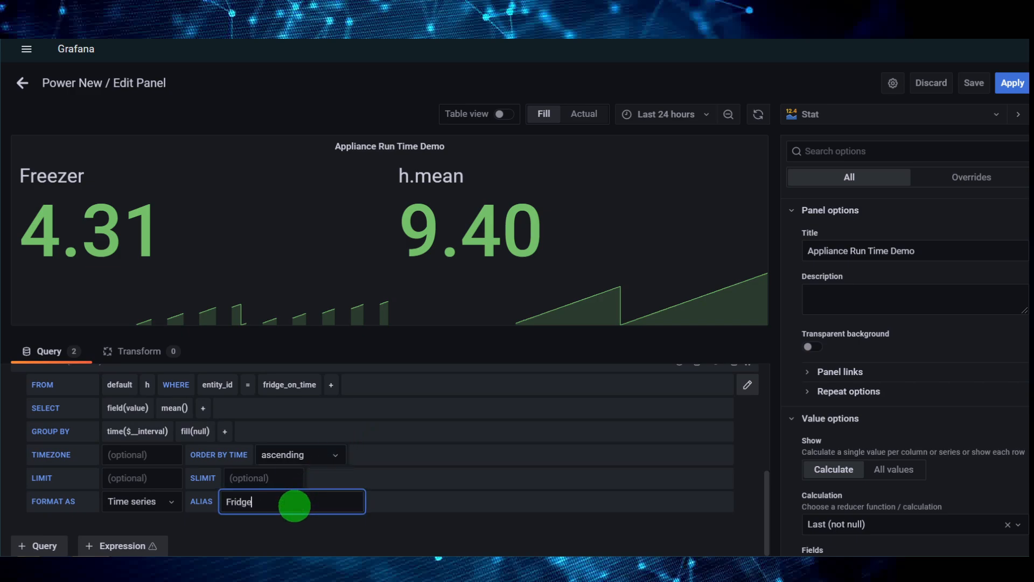
left_click(440, 504)
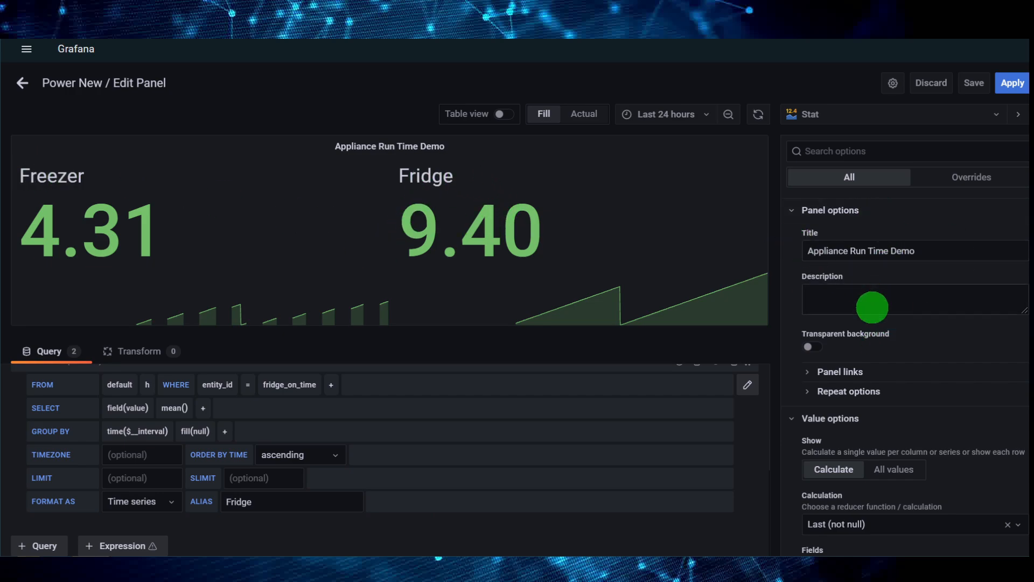
Change the panel's red threshold to a value of 4 and recolor it yellow
scroll(872, 313, "down", 2)
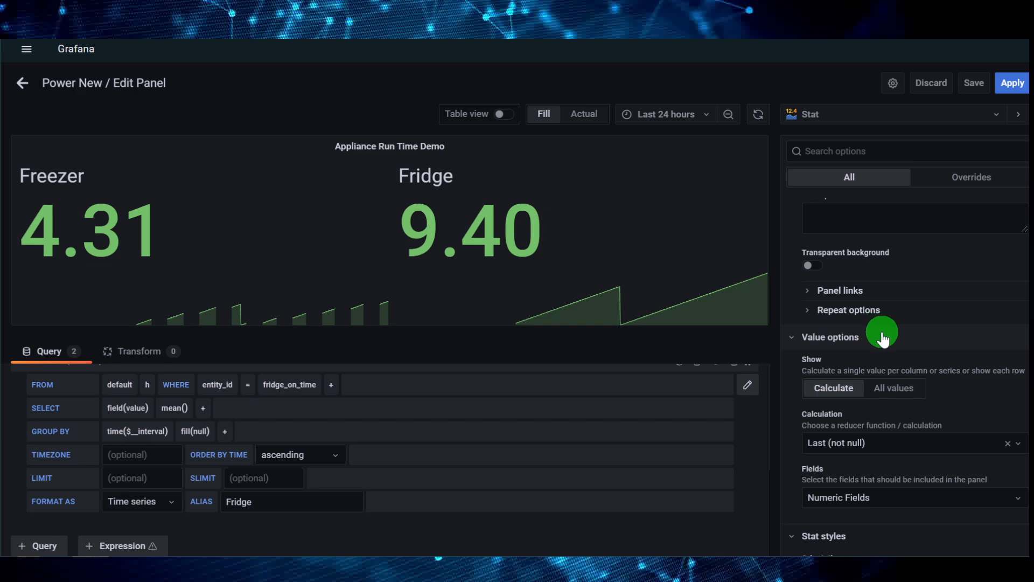
scroll(940, 411, "down", 6)
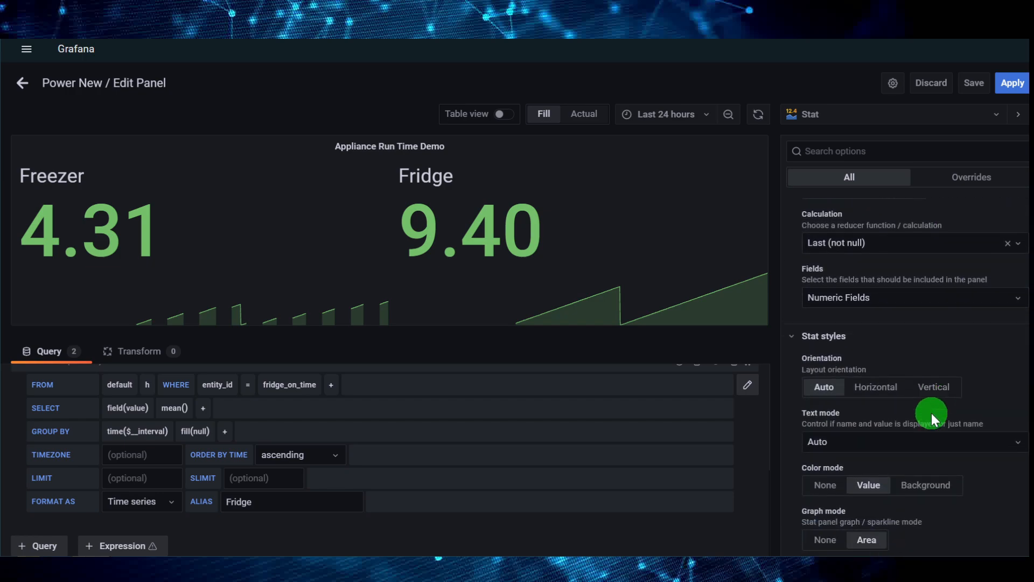
scroll(932, 413, "down", 10)
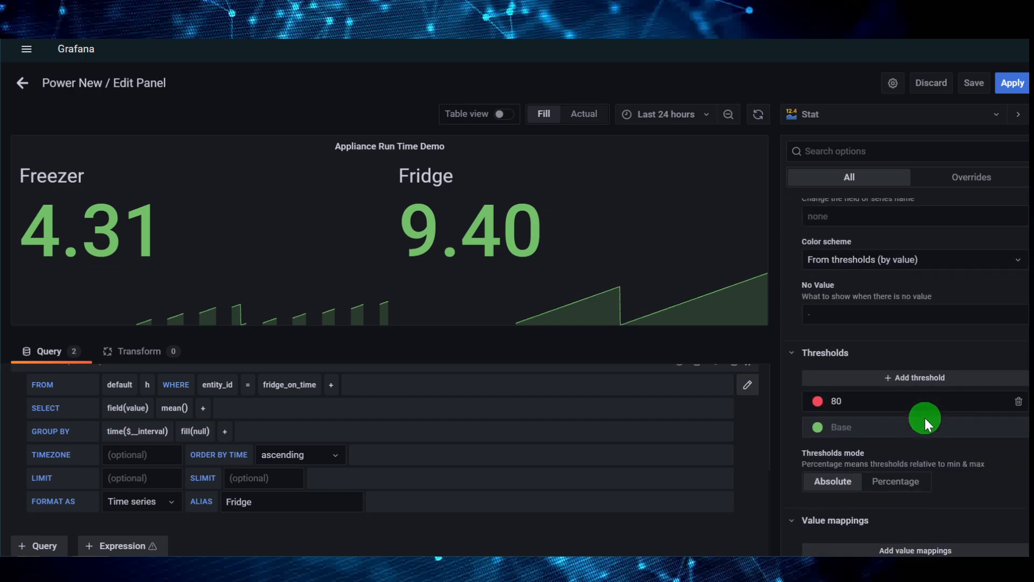
left_click(891, 403)
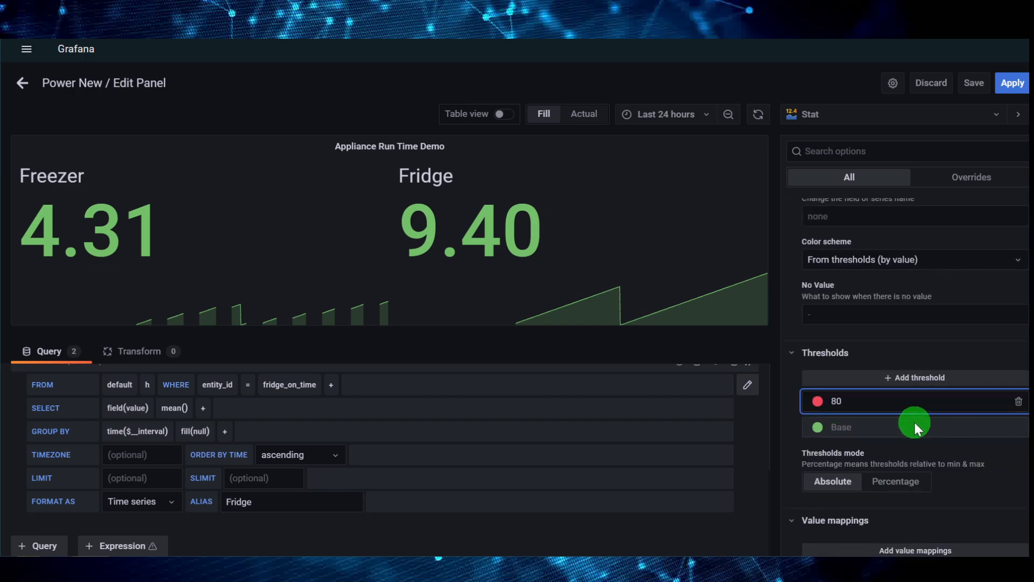
key("BackSpace")
key("BackSpace")
type("3")
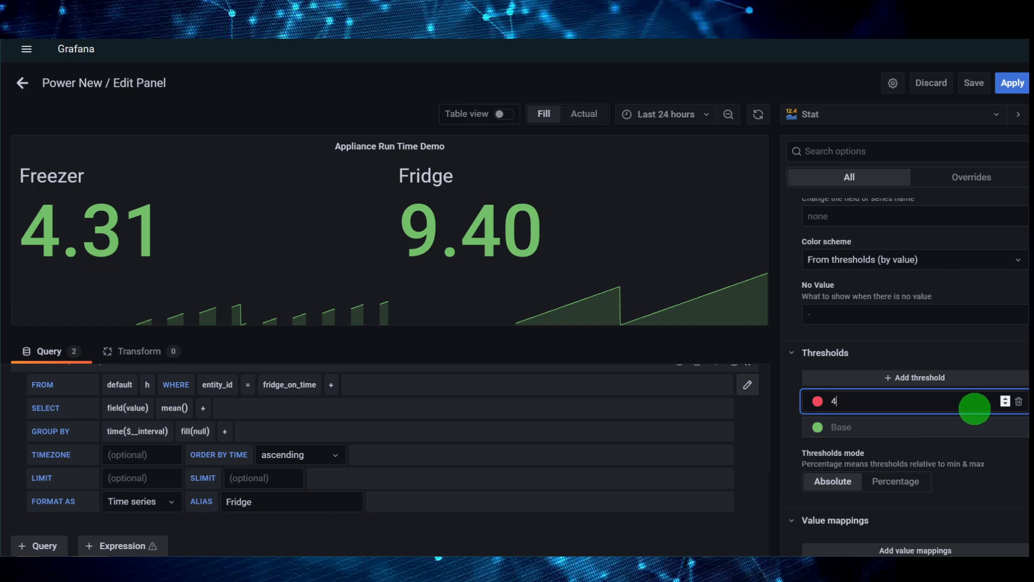
left_click(822, 404)
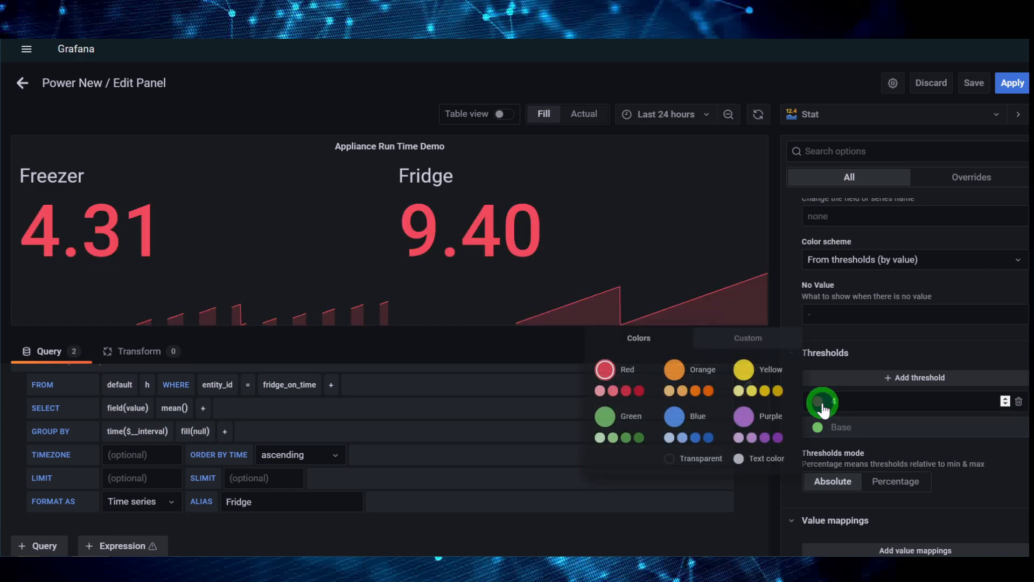
left_click(765, 392)
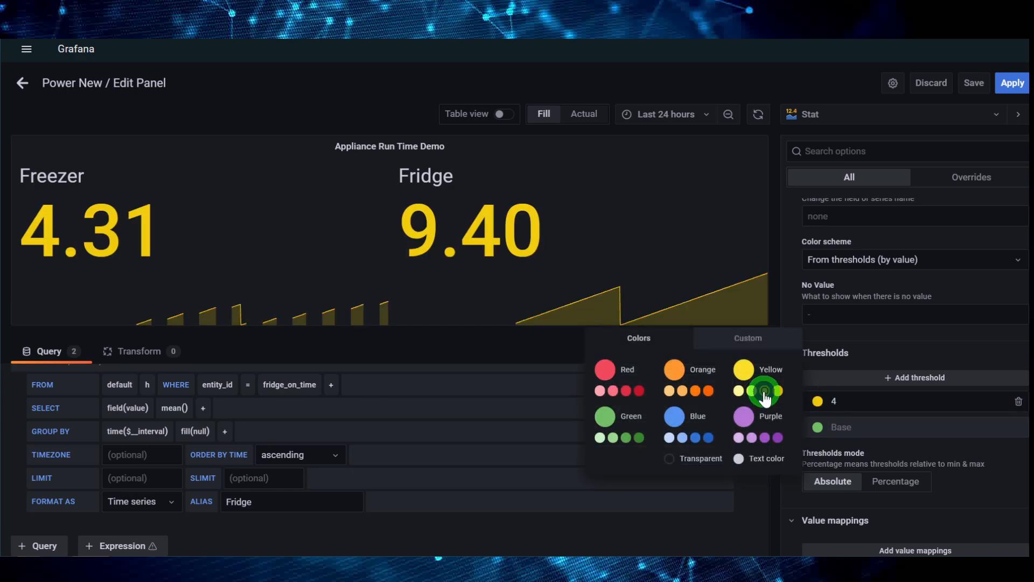
Add another threshold at 6 and color it dark red
left_click(856, 384)
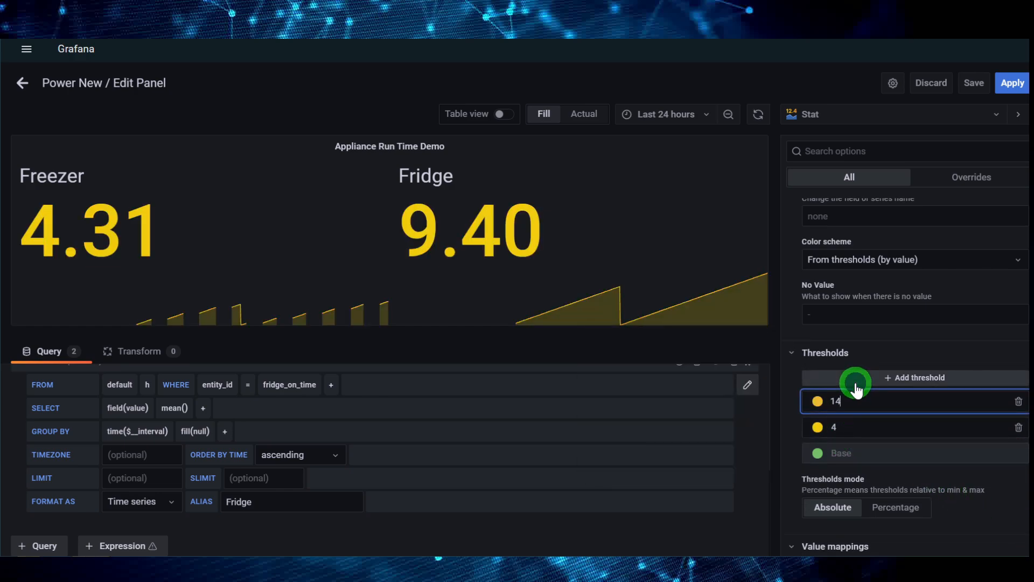
key("BackSpace")
key("BackSpace")
type("6")
left_click(818, 405)
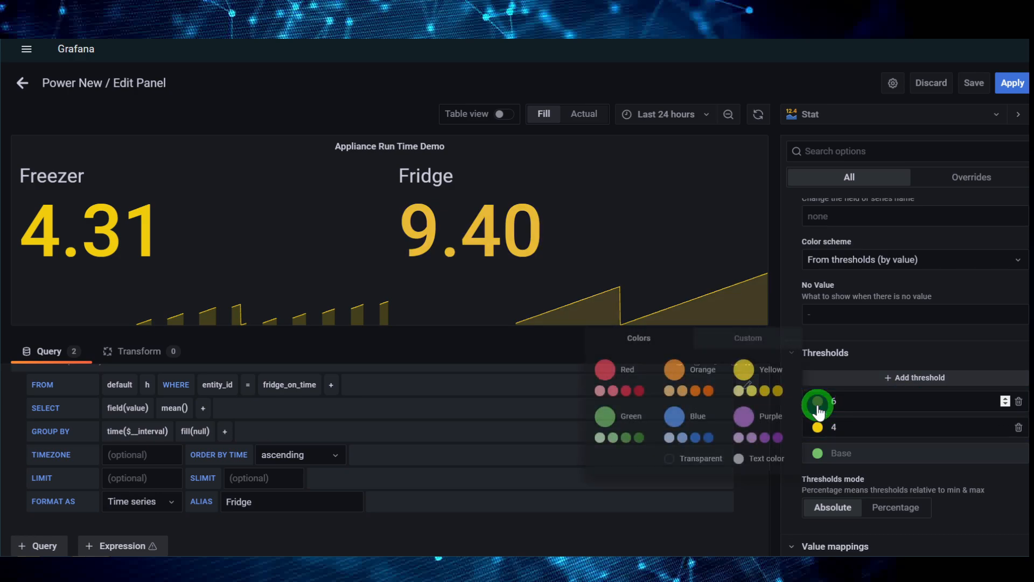
left_click(639, 390)
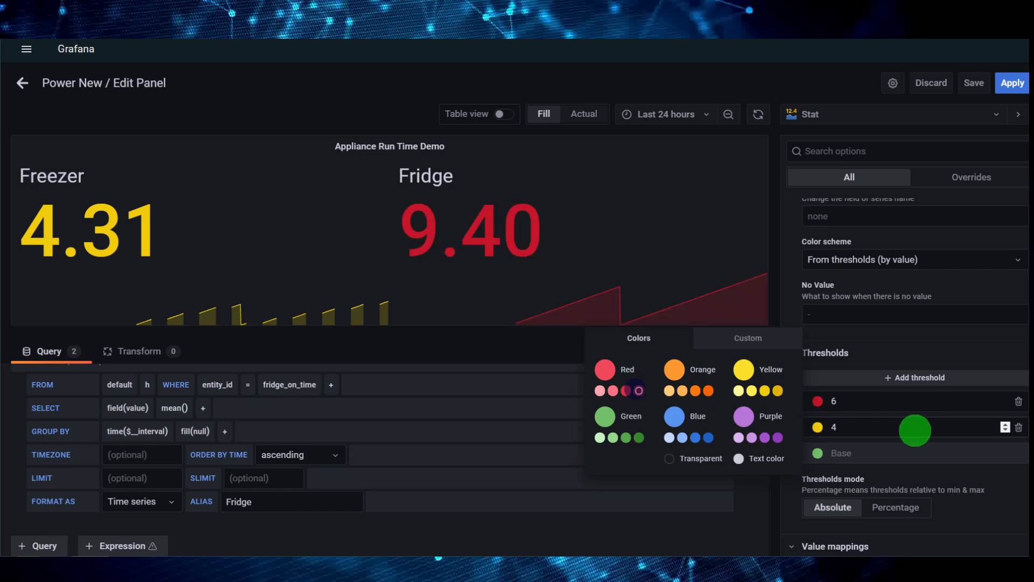
Set the yellow threshold's value to 5
left_click(819, 429)
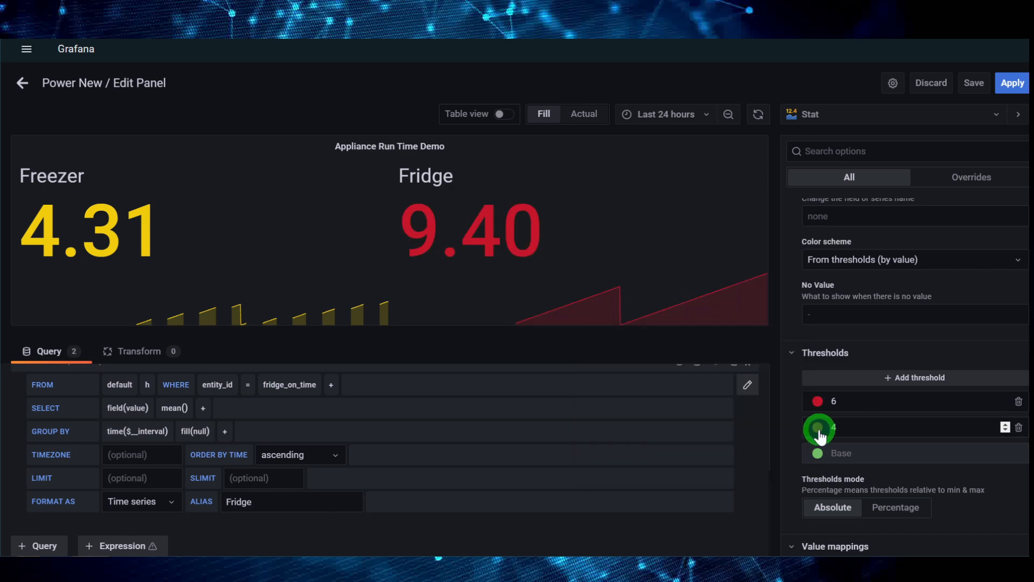
left_click(853, 433)
key("BackSpace")
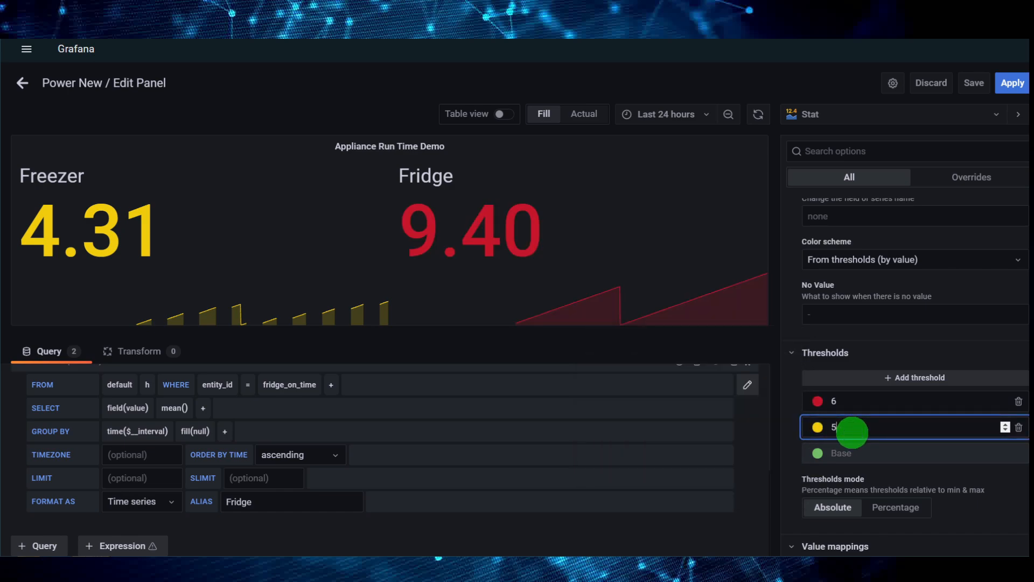
key("Tab")
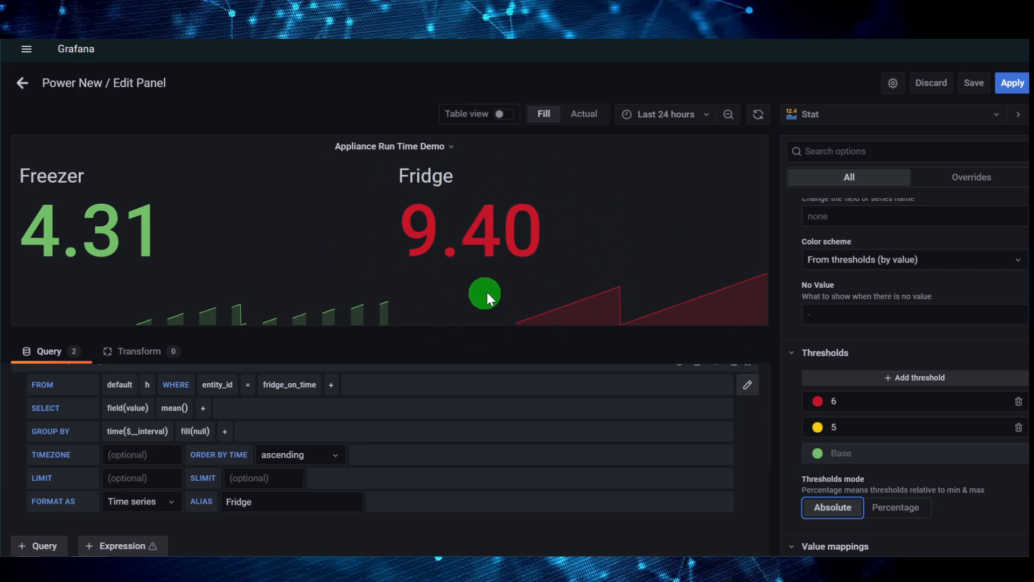
Apply the panel edits and reduce the height of the Appliance Run Time Demo panel on the dashboard
left_click(1014, 83)
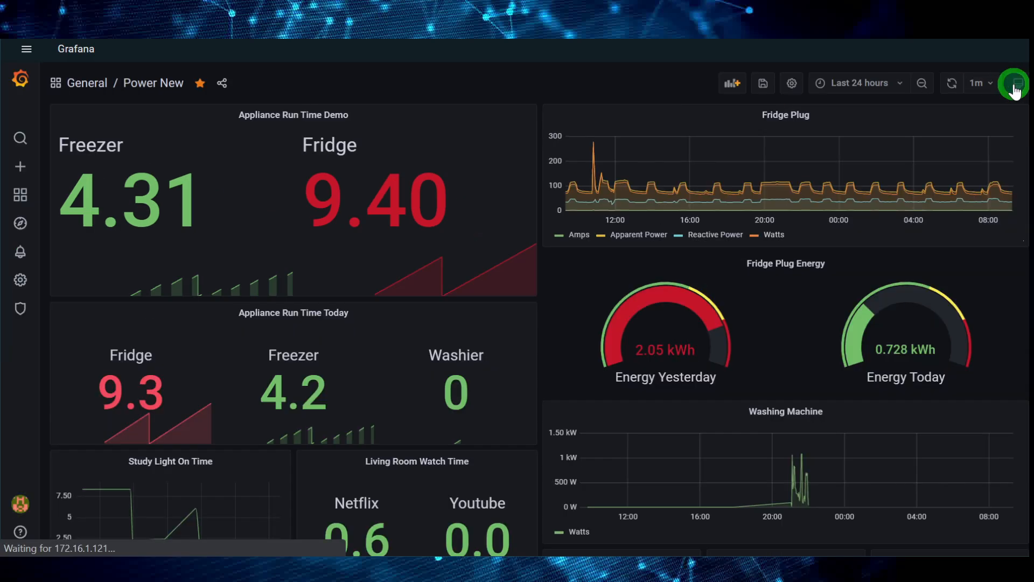
left_click_drag(527, 293, 533, 243)
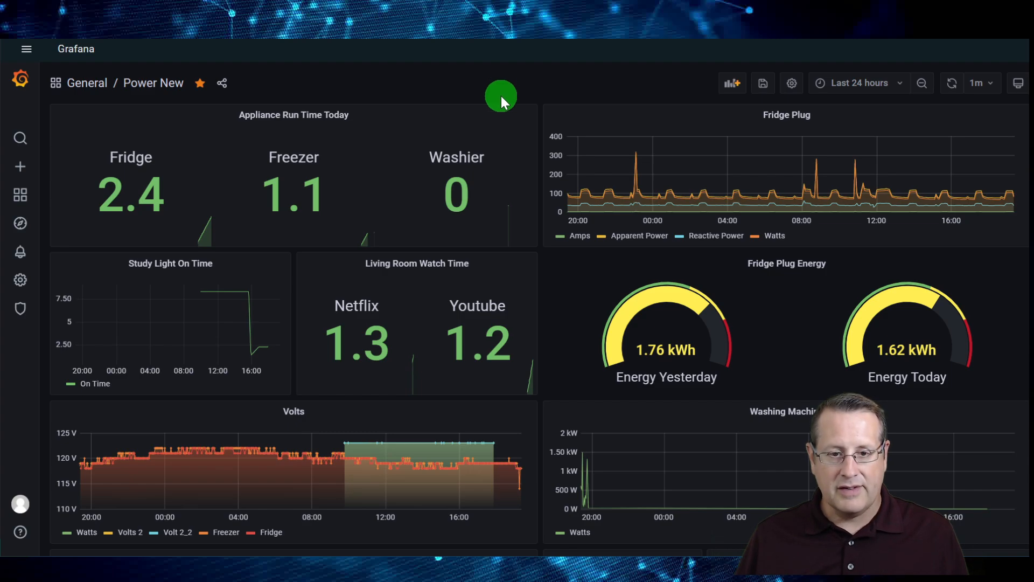
Switch to Visual Studio Code and open templates.yaml to view the living_rm_roku_active_app trigger sensor
key("alt+Tab")
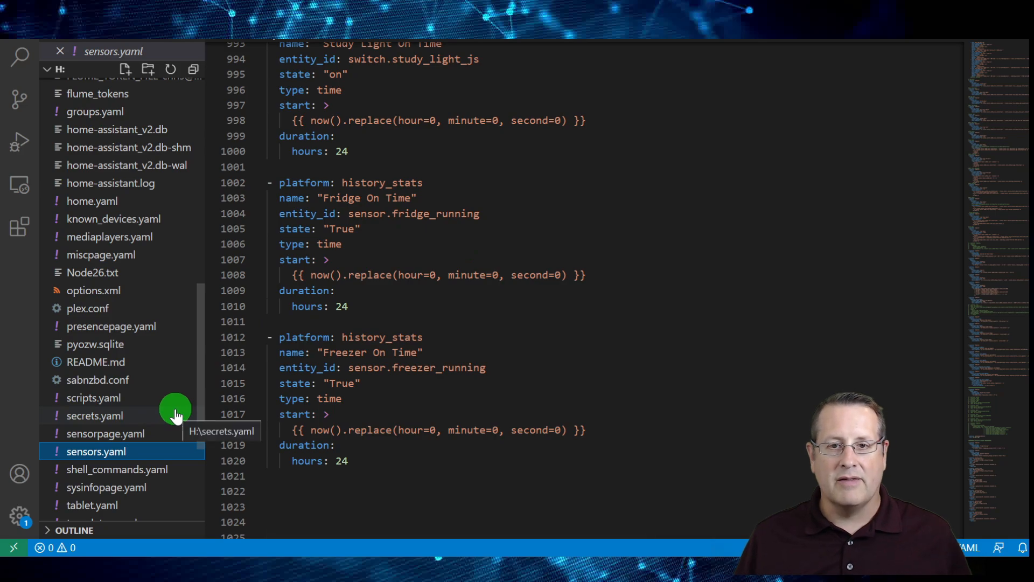
scroll(121, 480, "down", 1)
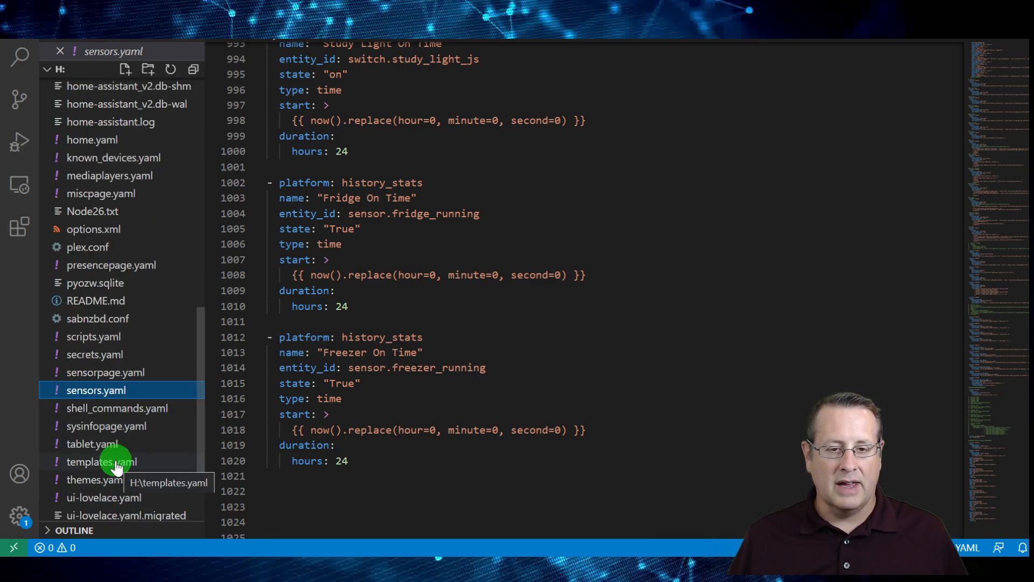
left_click(112, 463)
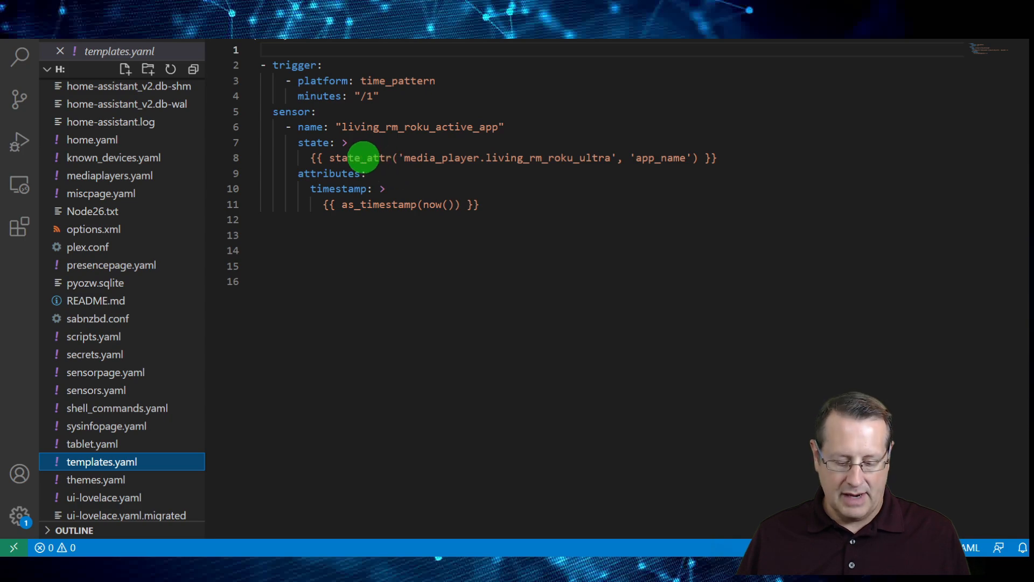
Switch to Home Assistant and open Developer Tools to examine the states and attributes of the Roku entities
key("alt+Tab")
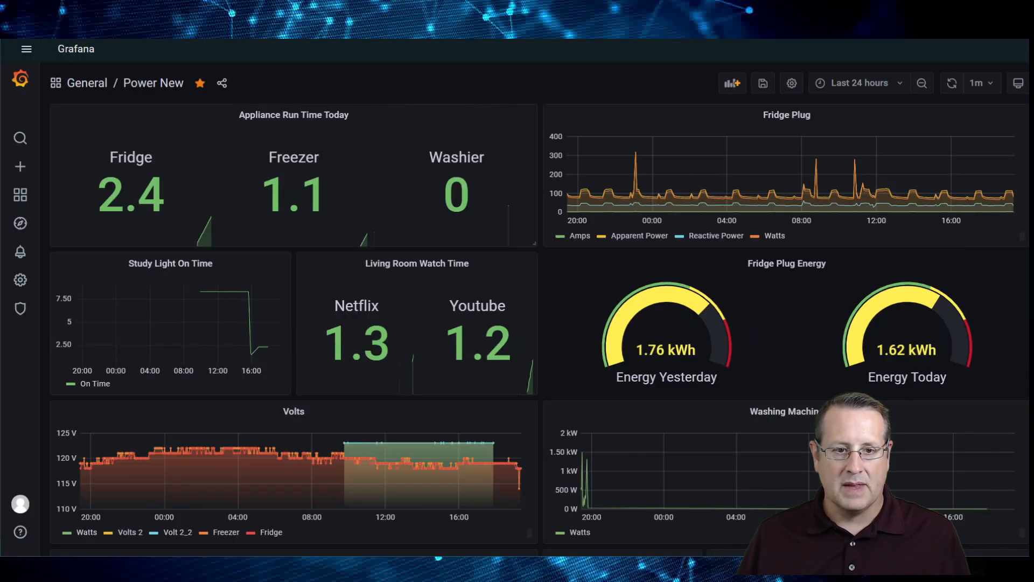
left_click(26, 49)
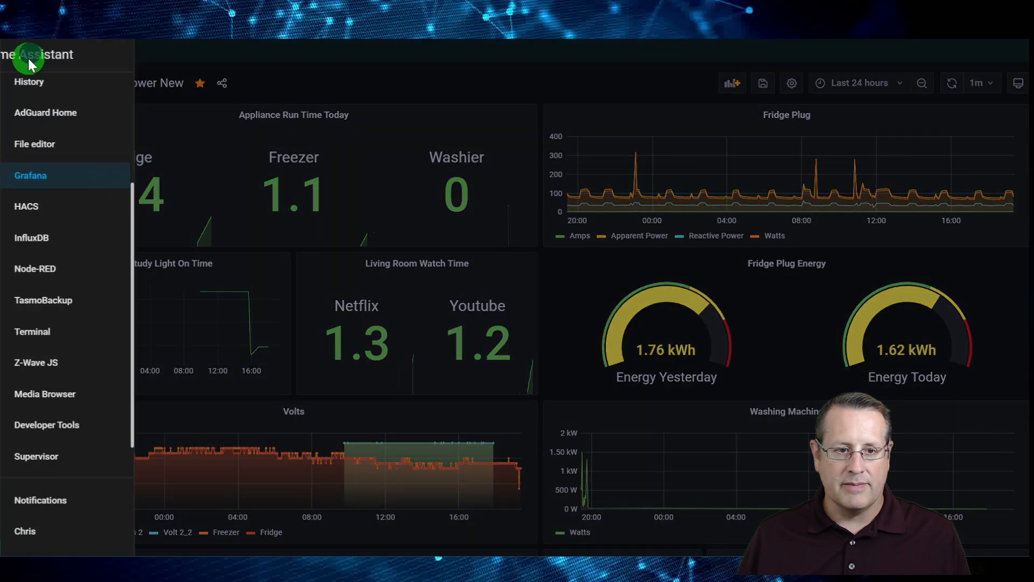
left_click(60, 428)
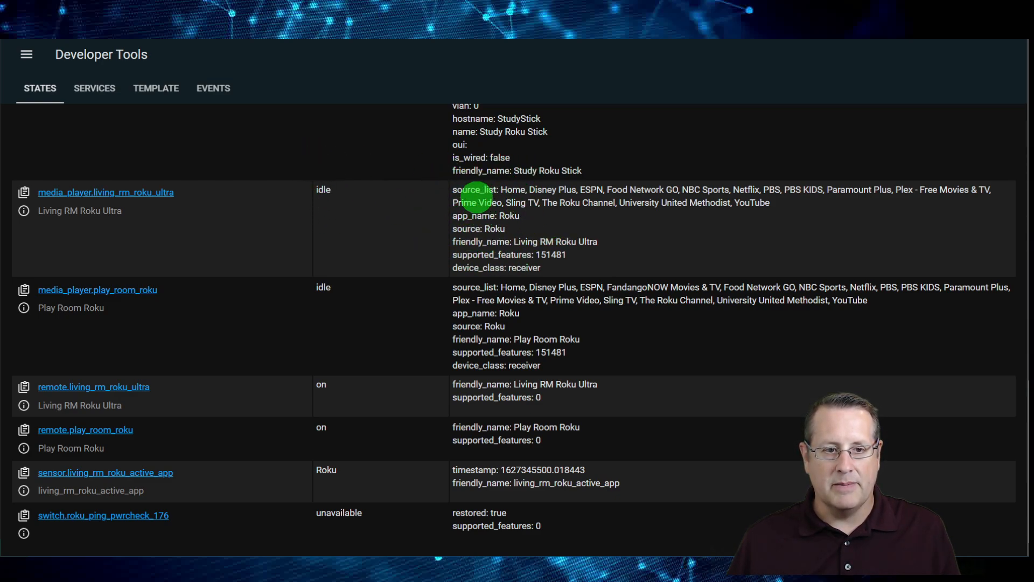
key("alt+Tab")
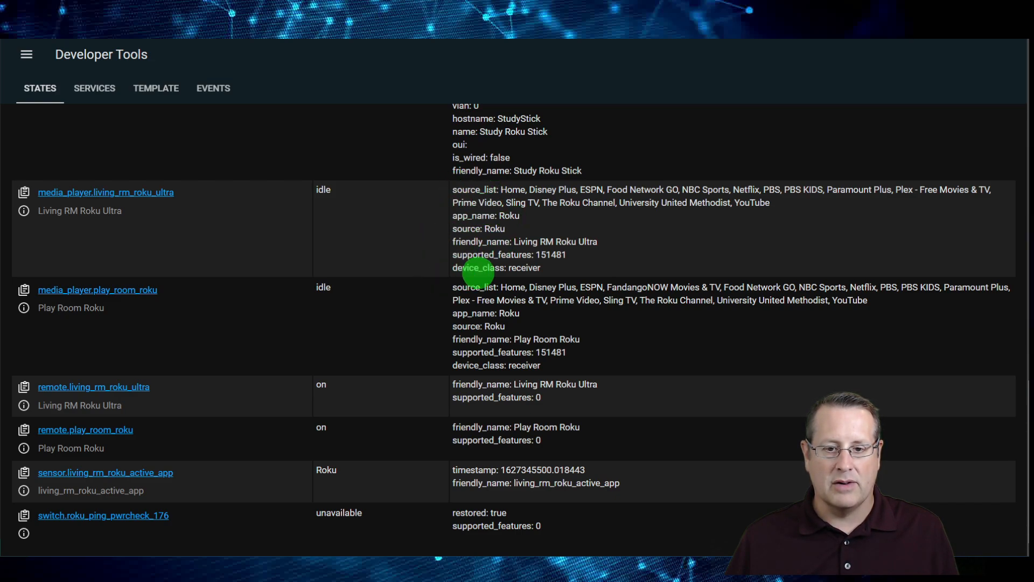
Switch back to Visual Studio Code and look at sensors.yaml, returning to the Roku sensor definition in templates.yaml
key("alt+Tab")
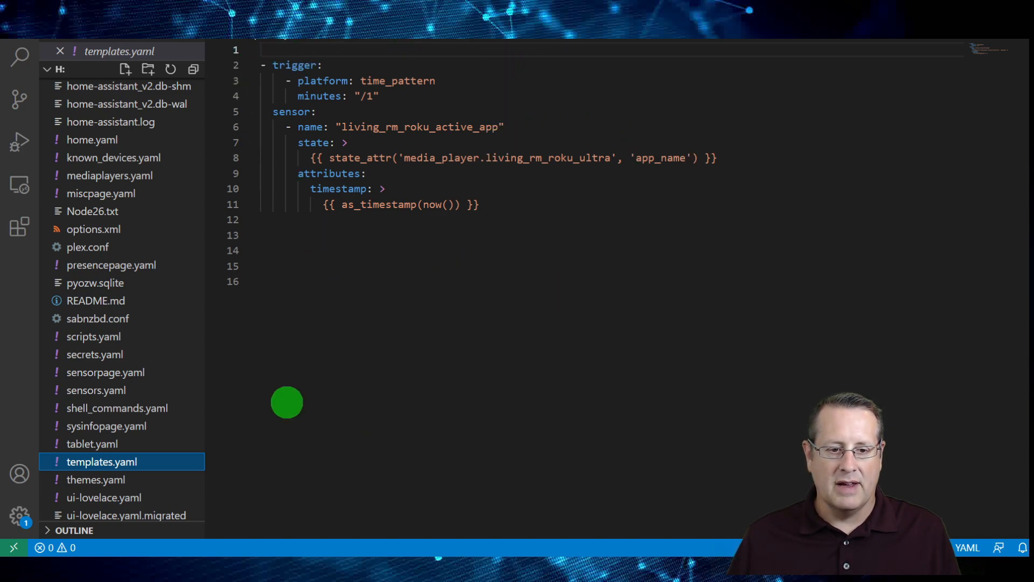
scroll(160, 439, "down", 2)
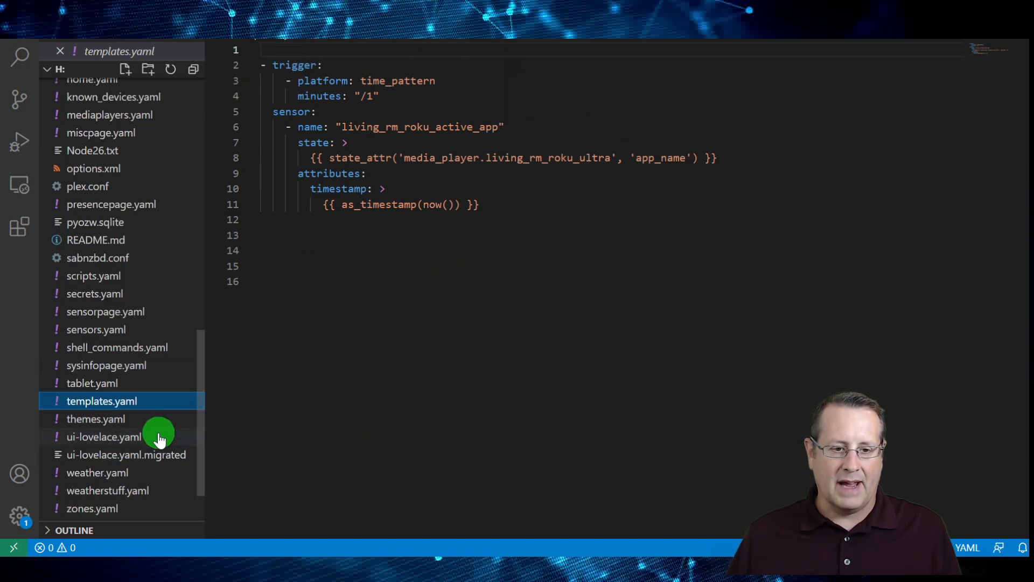
left_click(115, 330)
scroll(559, 397, "up", 1)
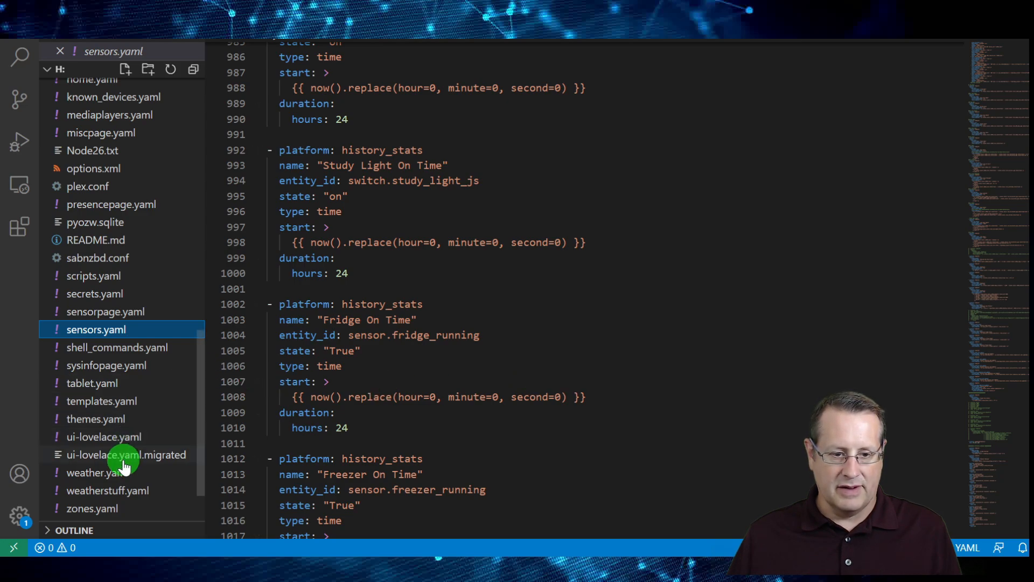
scroll(124, 461, "down", 1)
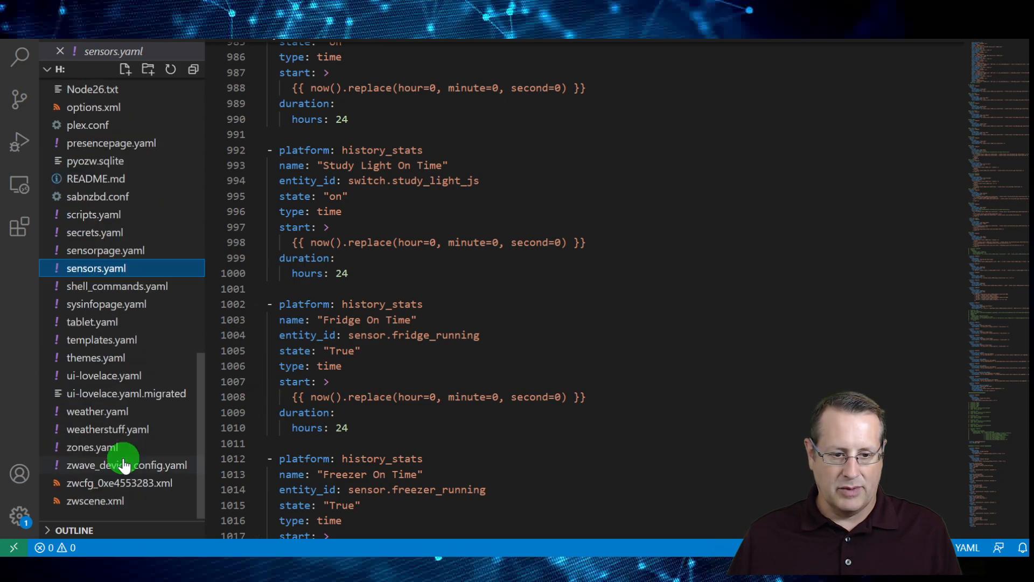
left_click(100, 341)
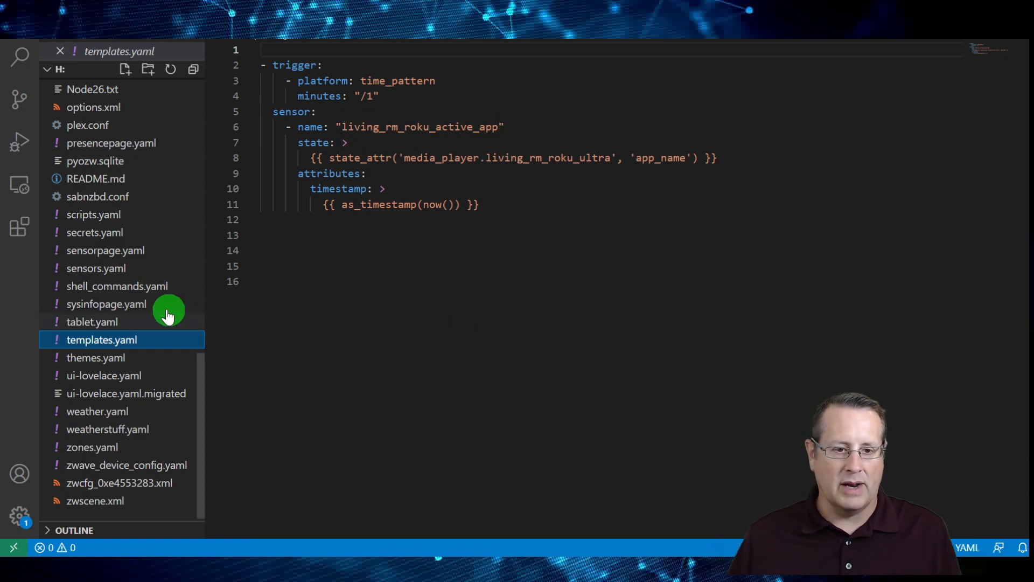
Open sensors.yaml and review the history_stats definitions for the Youtube Watch Time and Netflix Watch Time sensors
left_click(124, 272)
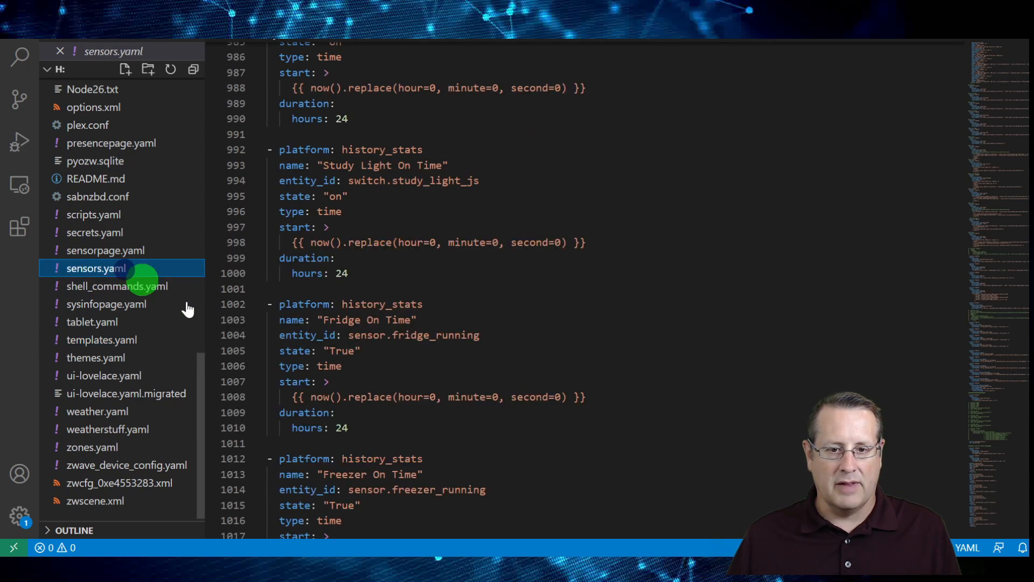
scroll(619, 369, "up", 3)
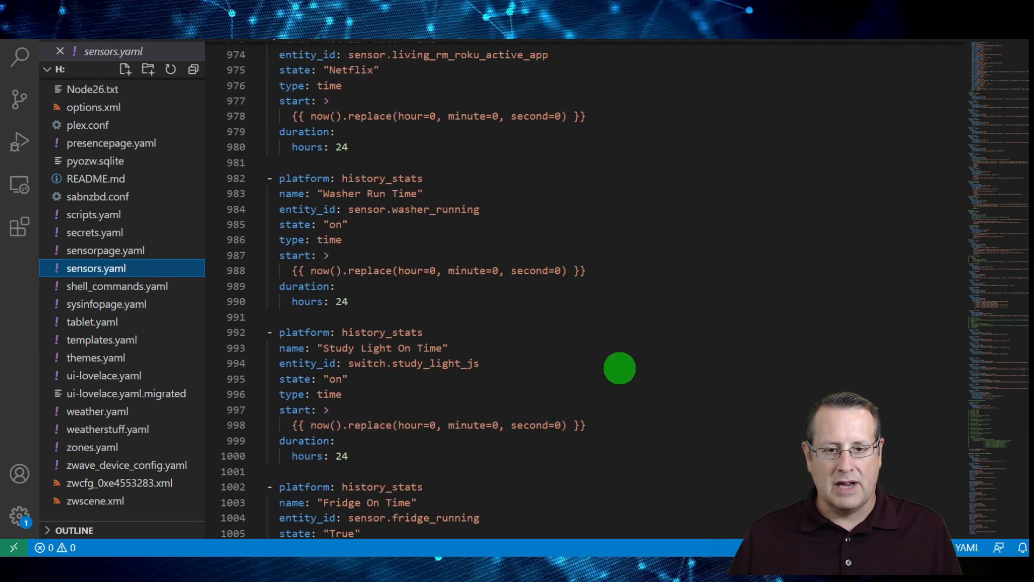
scroll(620, 368, "up", 3)
scroll(642, 383, "up", 3)
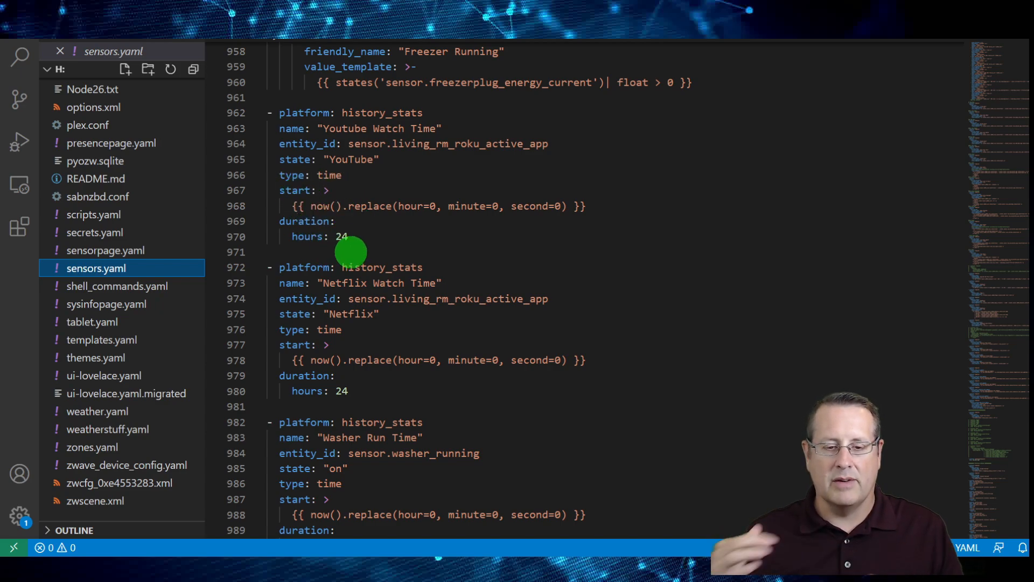
Switch to Home Assistant and open the Power New dashboard in Grafana to view the Living Room Watch Time panel
scroll(456, 317, "down", 2)
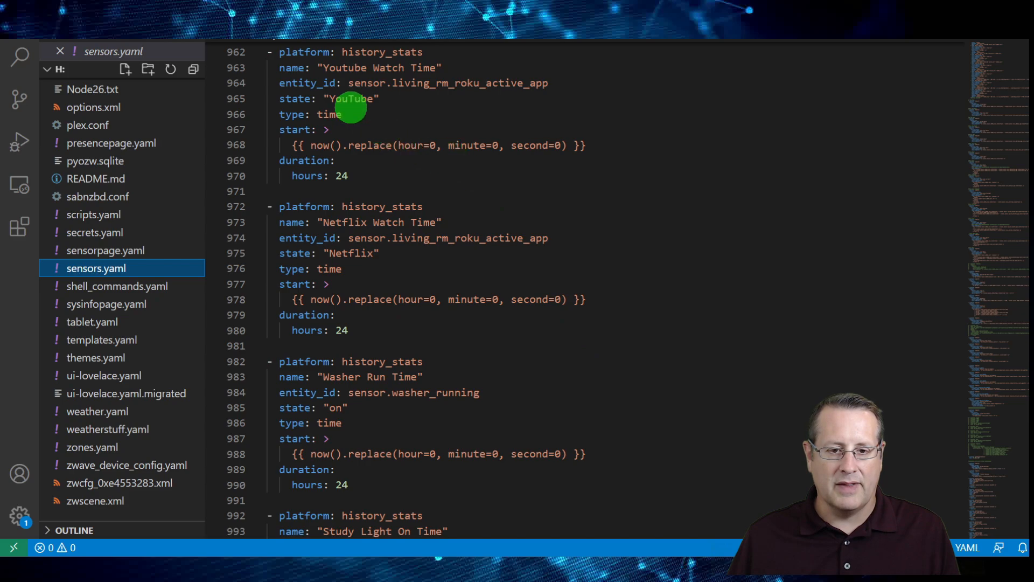
scroll(378, 311, "up", 2)
key("alt+Tab")
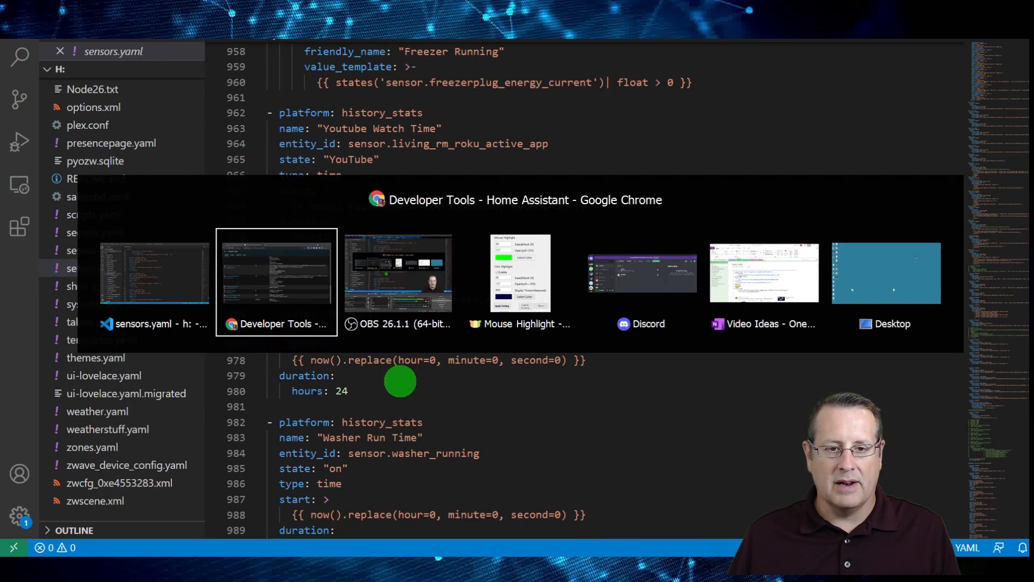
left_click(30, 57)
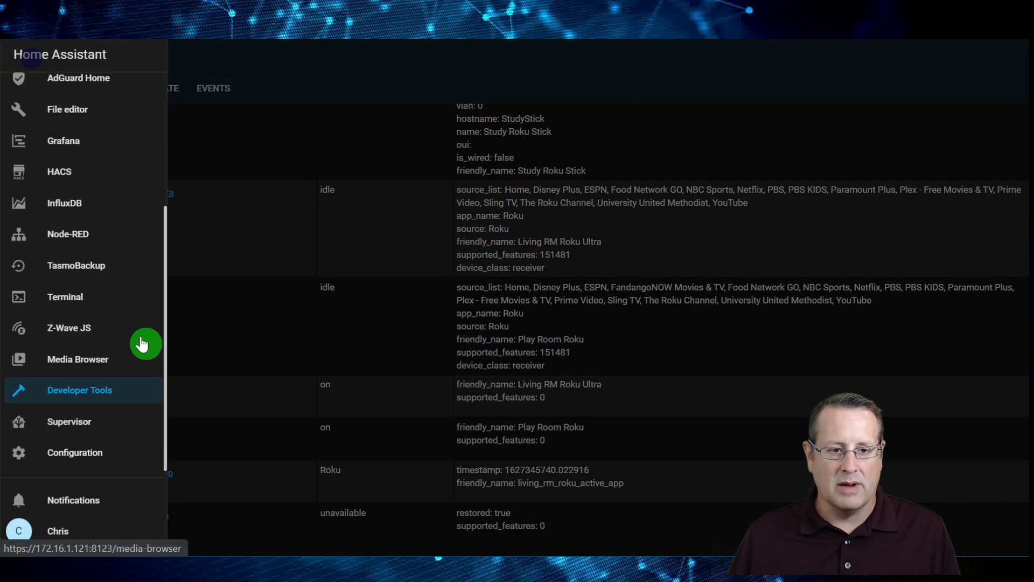
left_click(75, 144)
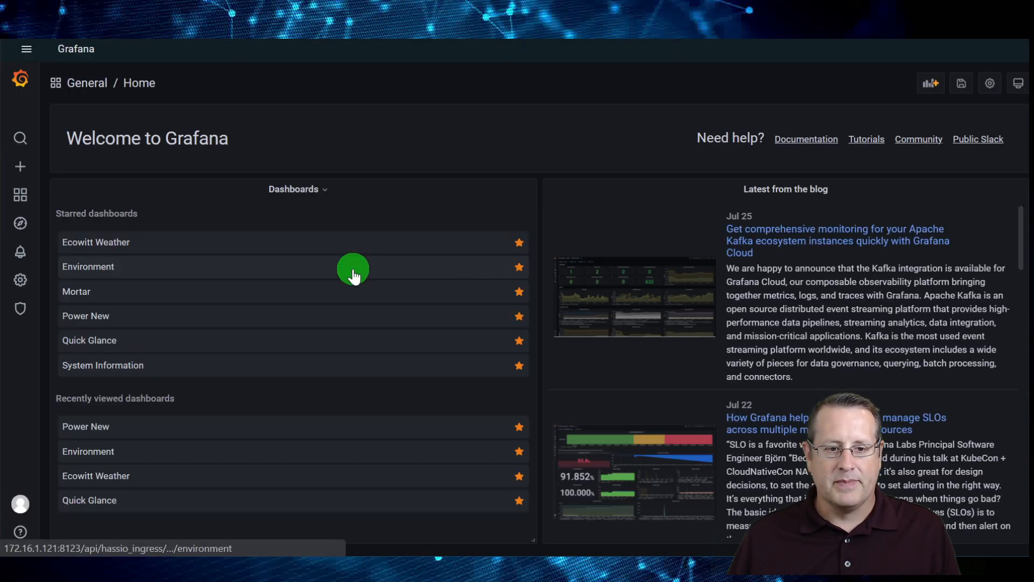
left_click(107, 316)
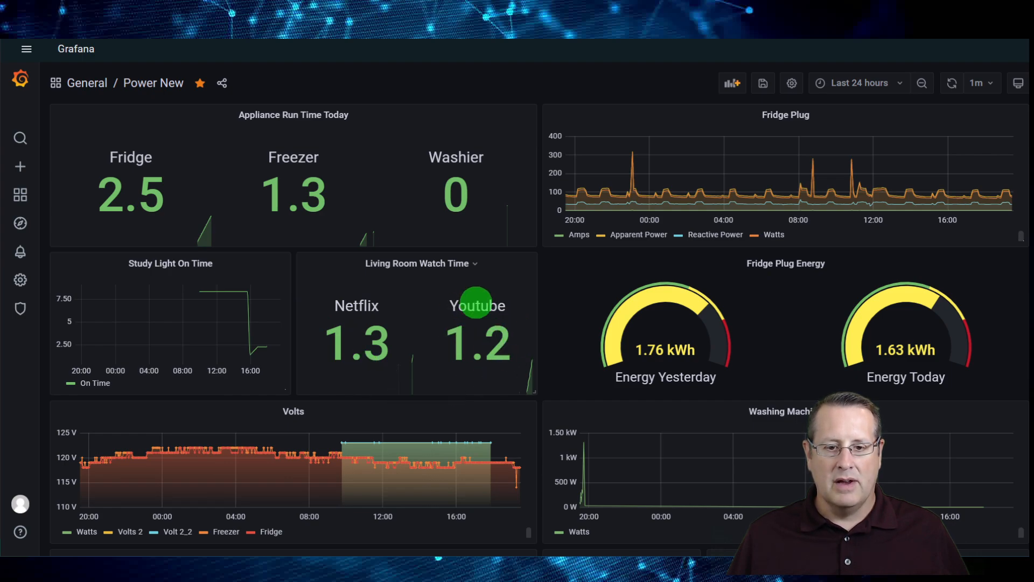
left_click_drag(441, 268, 441, 265)
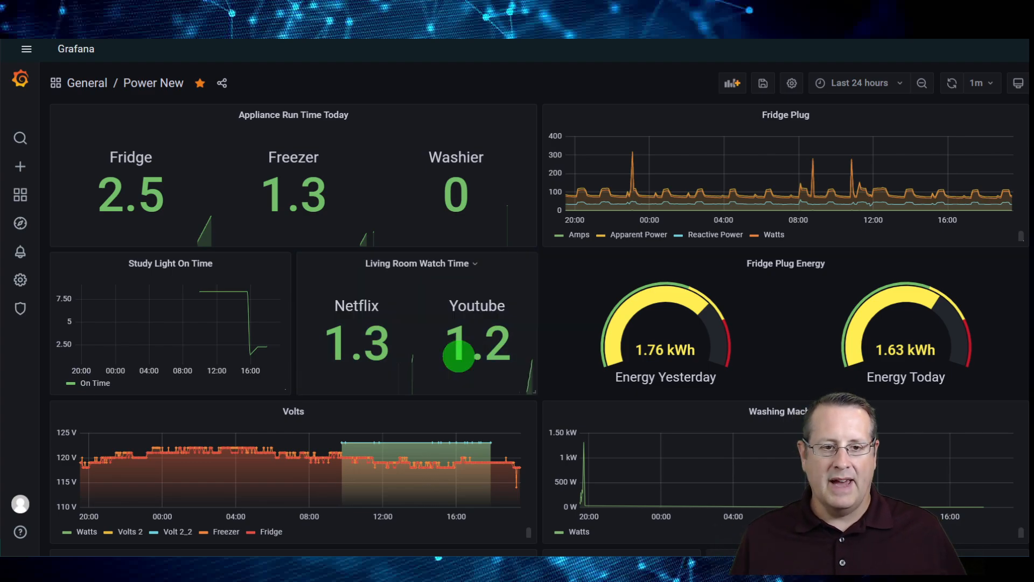